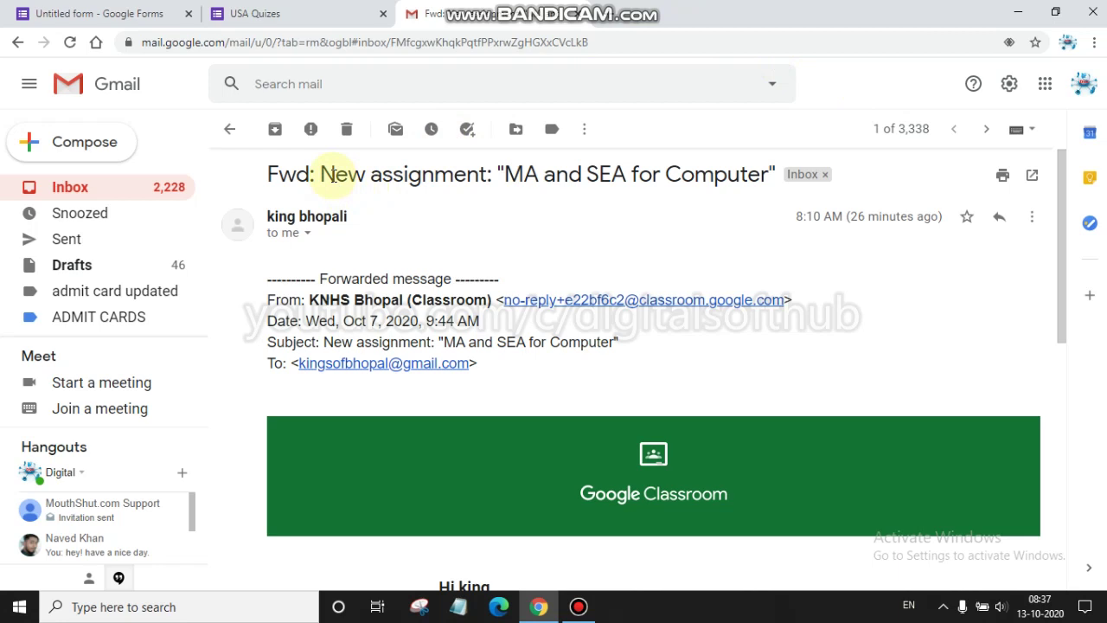
left_click_drag(333, 173, 504, 186)
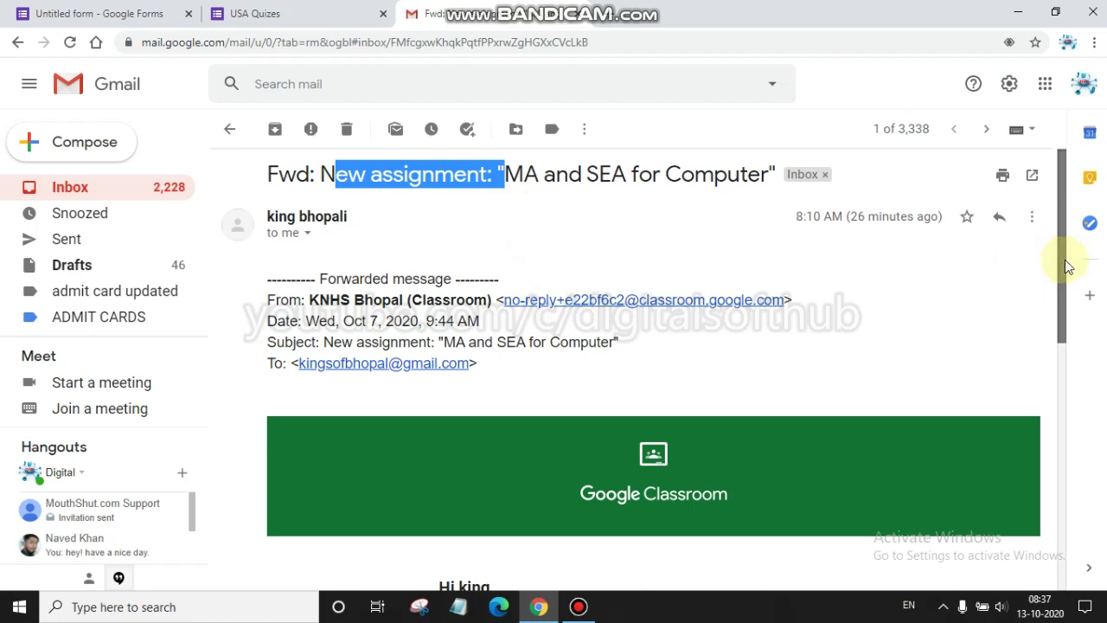
left_click_drag(1064, 259, 1054, 239)
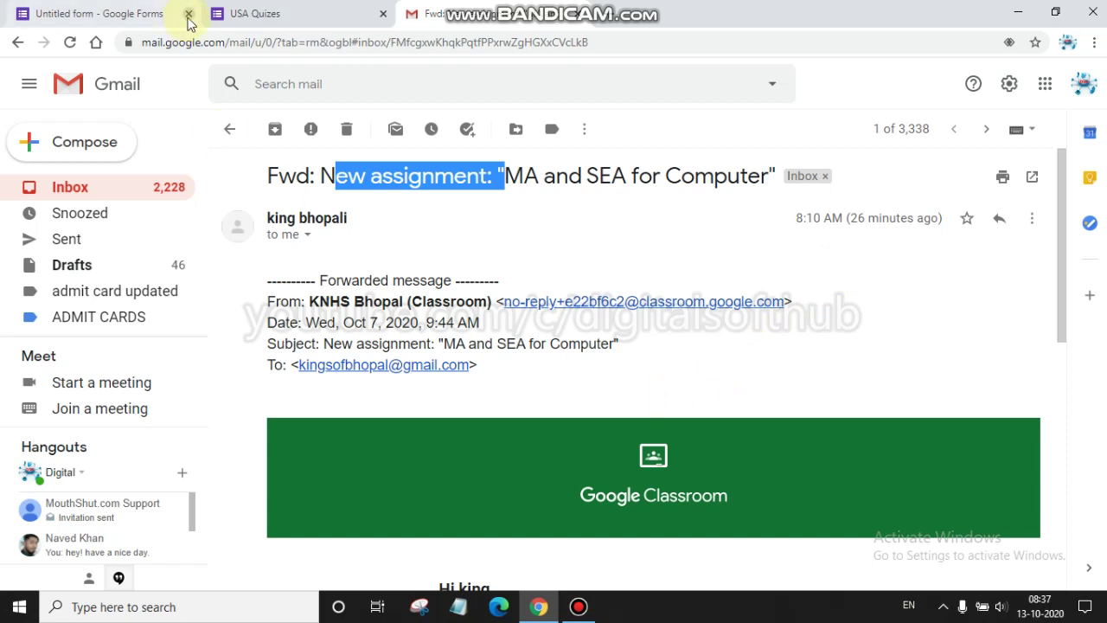
Step: Submit the USA Quizes form with Donald Trump as the answer to the president question and view the score
left_click(226, 13)
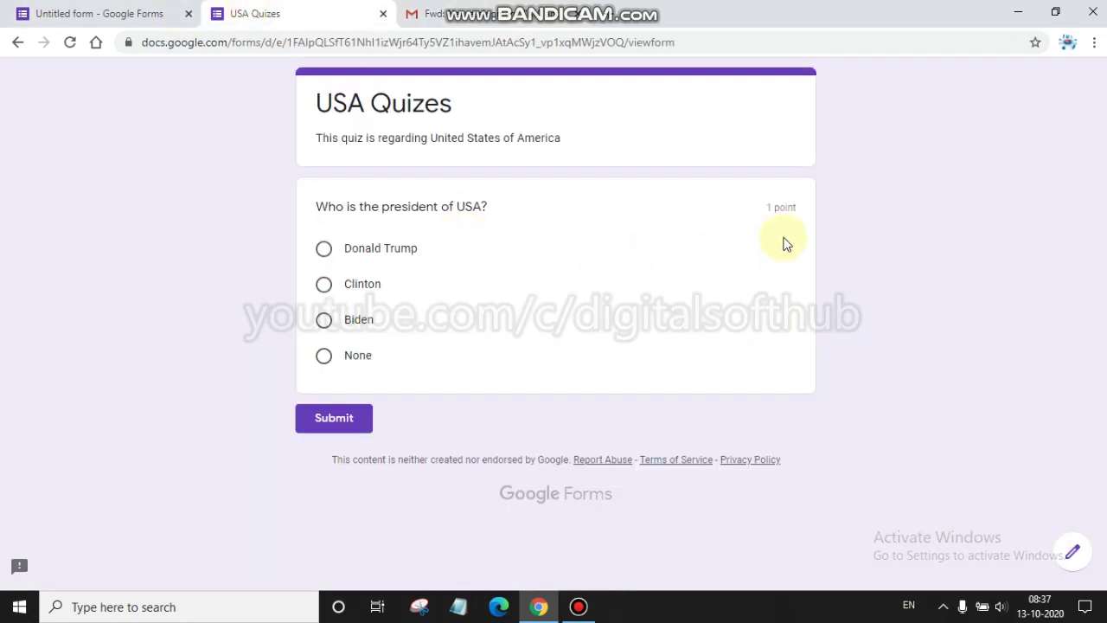
left_click_drag(771, 210, 797, 208)
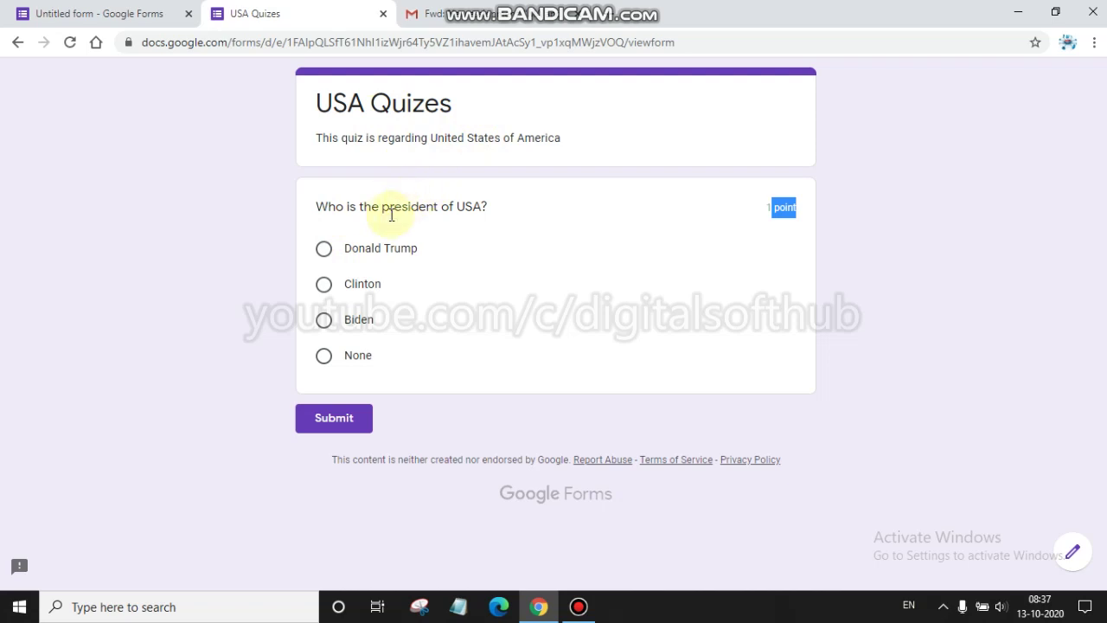
left_click(325, 250)
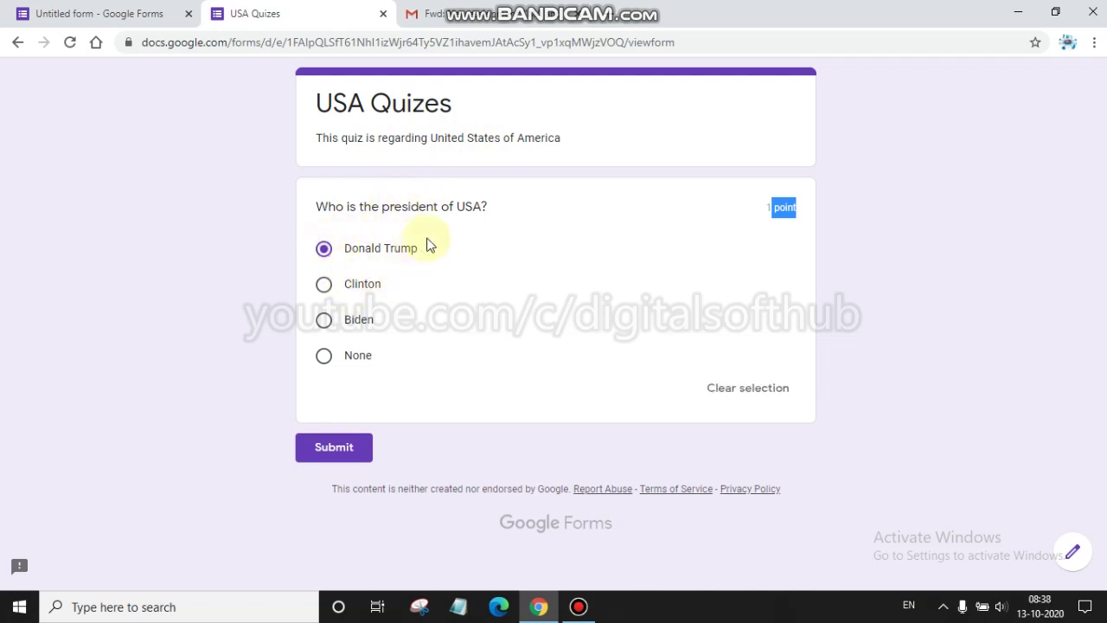
left_click(767, 206)
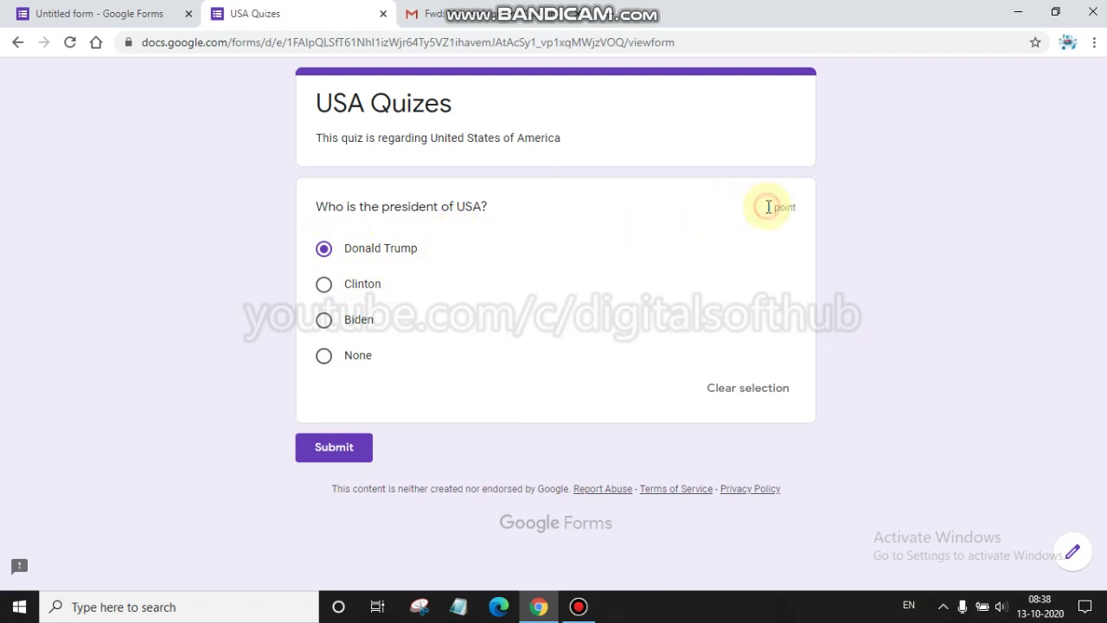
left_click_drag(767, 207, 800, 209)
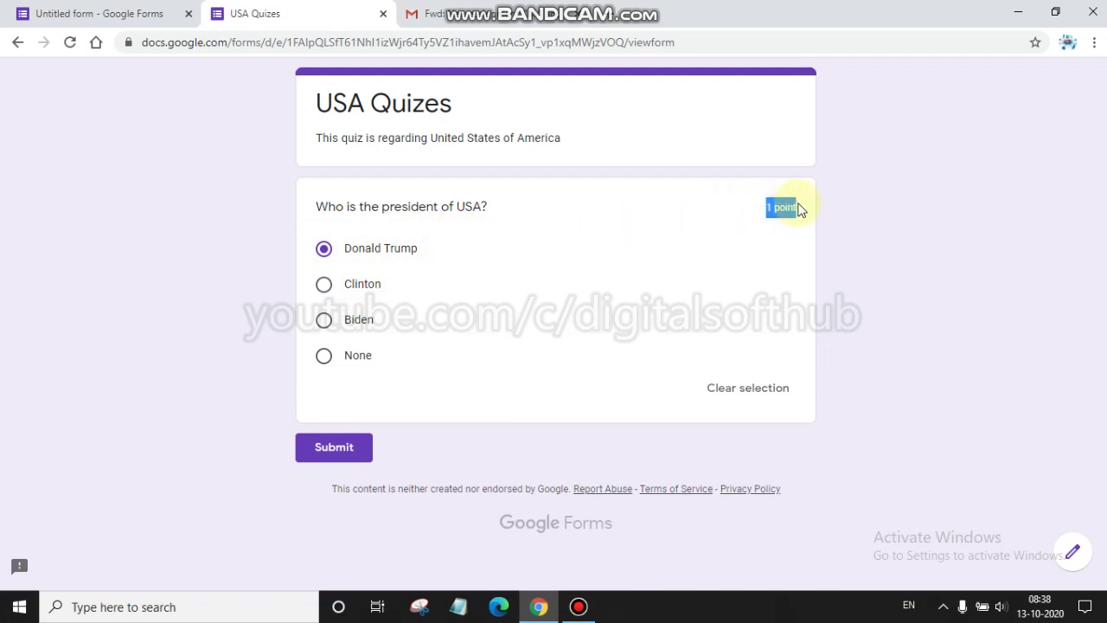
left_click(353, 449)
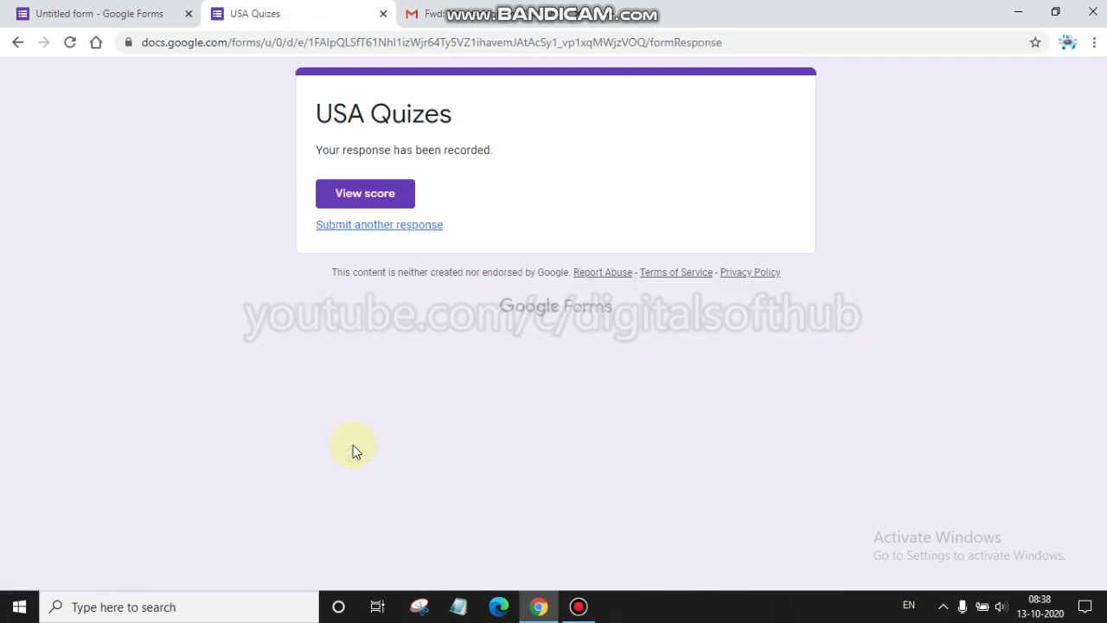
left_click(378, 197)
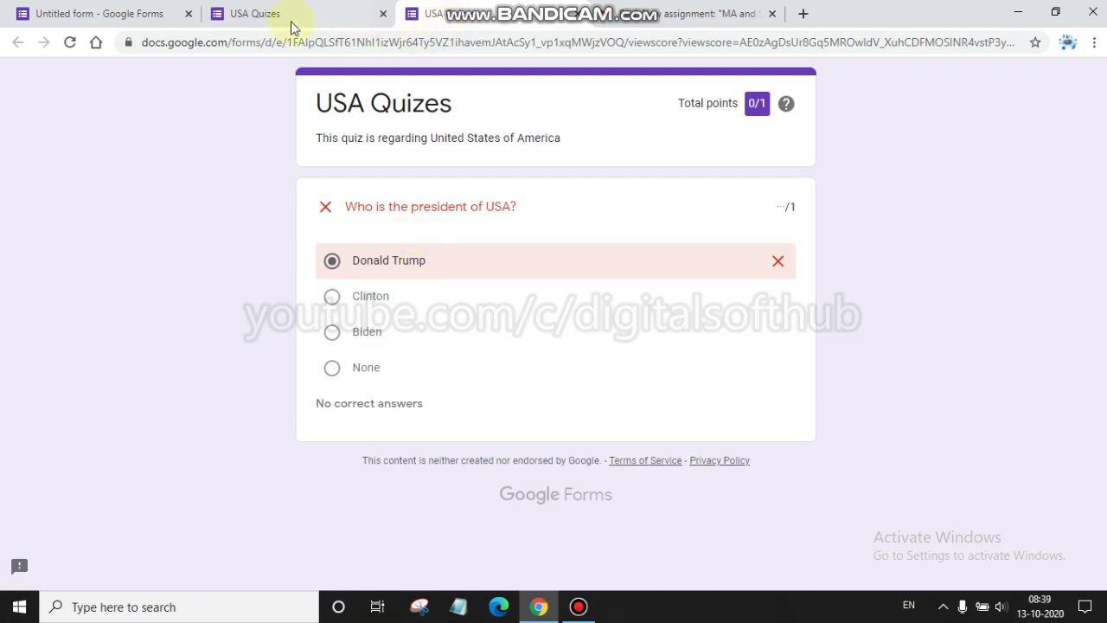
Step: Search the web for "google form" in a new tab and open the Google Forms home page
left_click(158, 13)
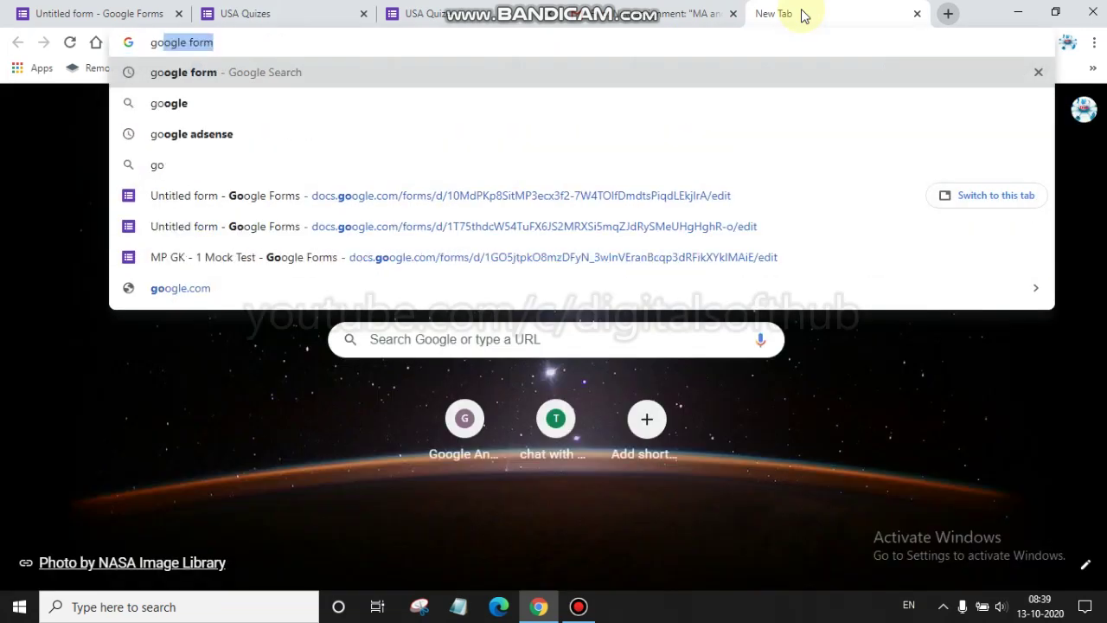
key("Return")
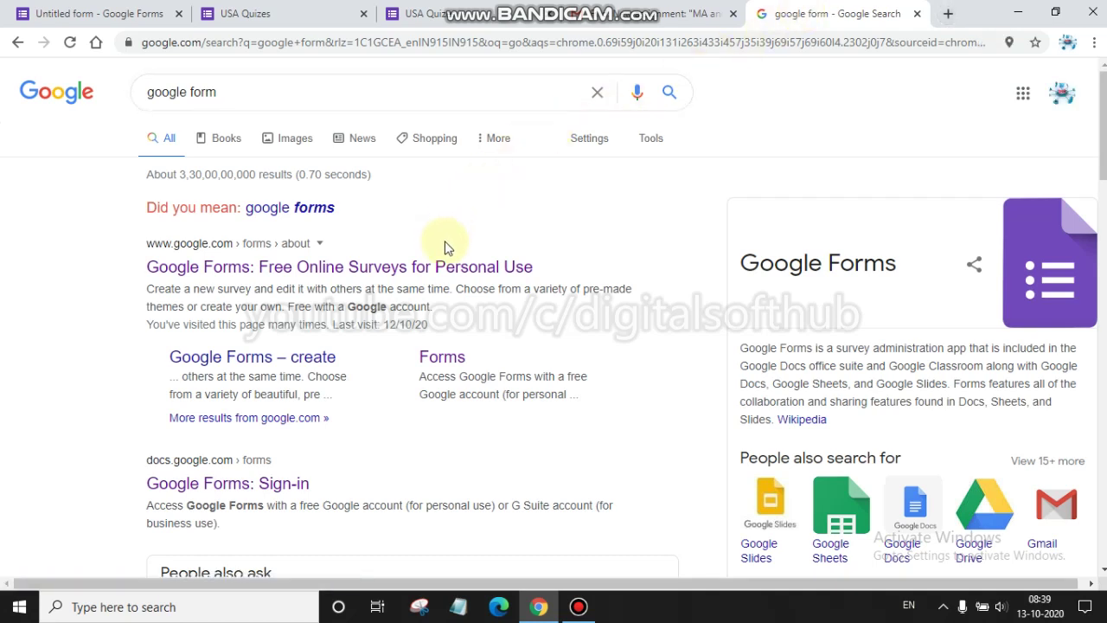
left_click(378, 278)
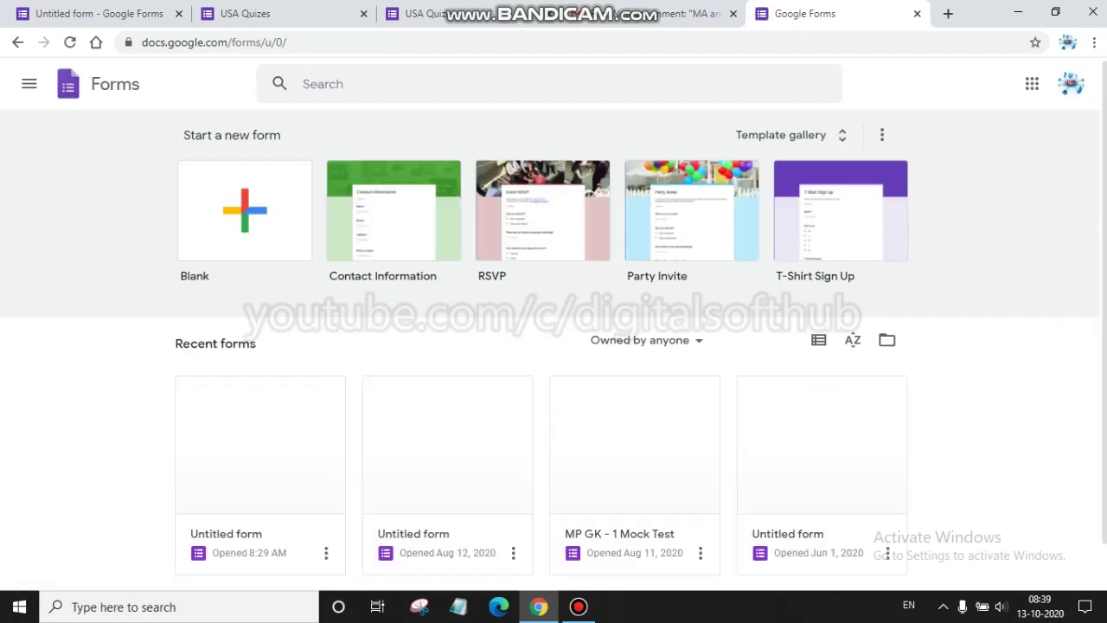
Step: Create a new blank form from the Google Forms home page
scroll(1081, 320, "down", 1)
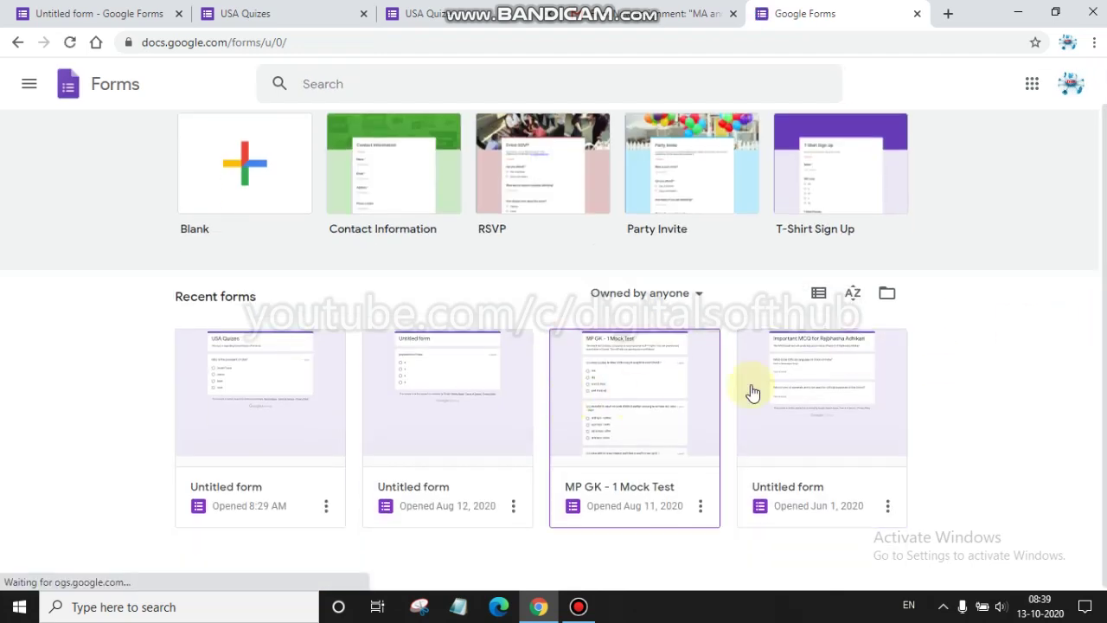
scroll(1102, 329, "up", 1)
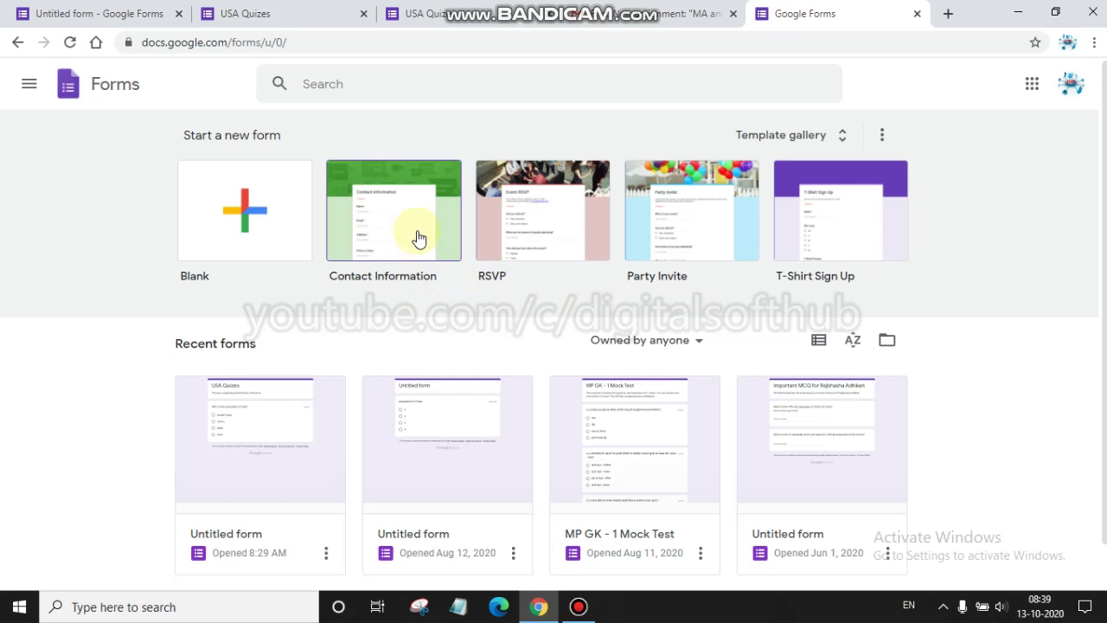
left_click(271, 243)
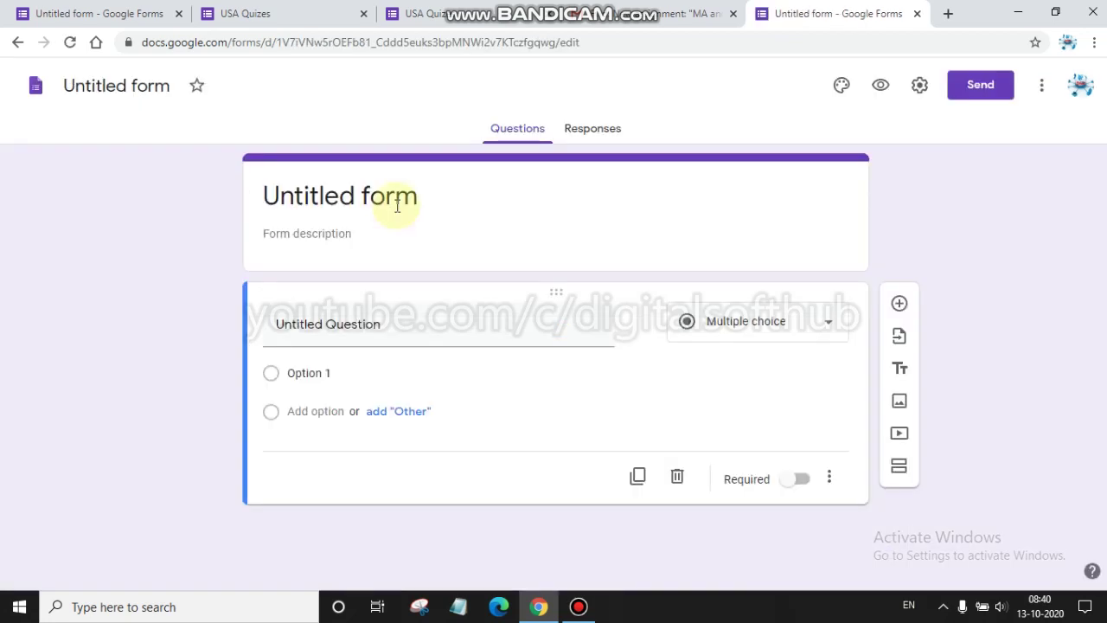
left_click(397, 205)
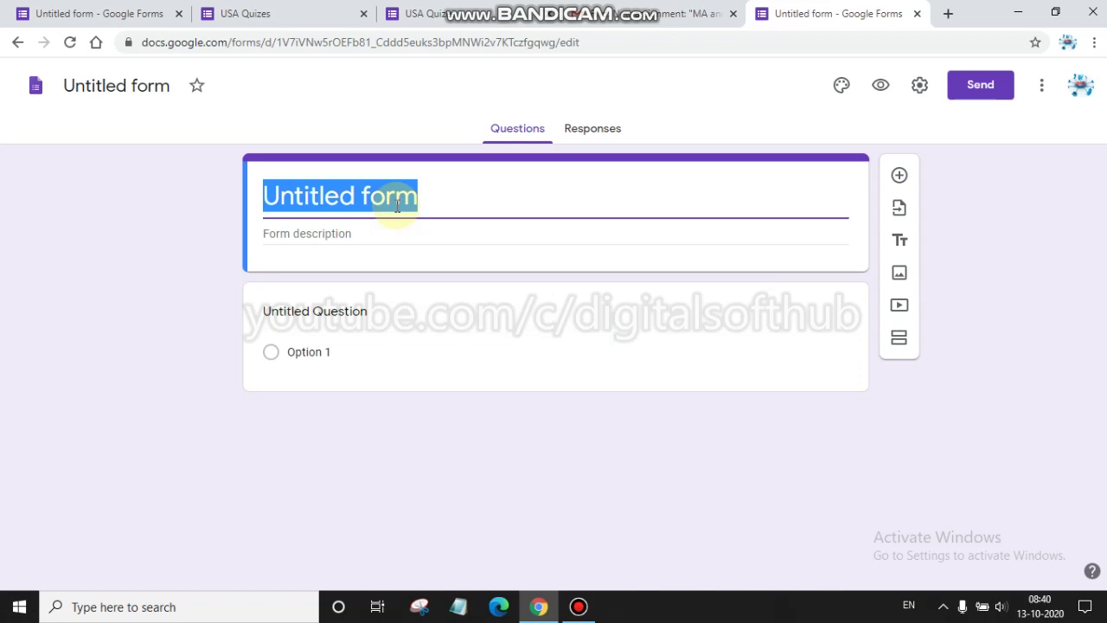
left_click(379, 230)
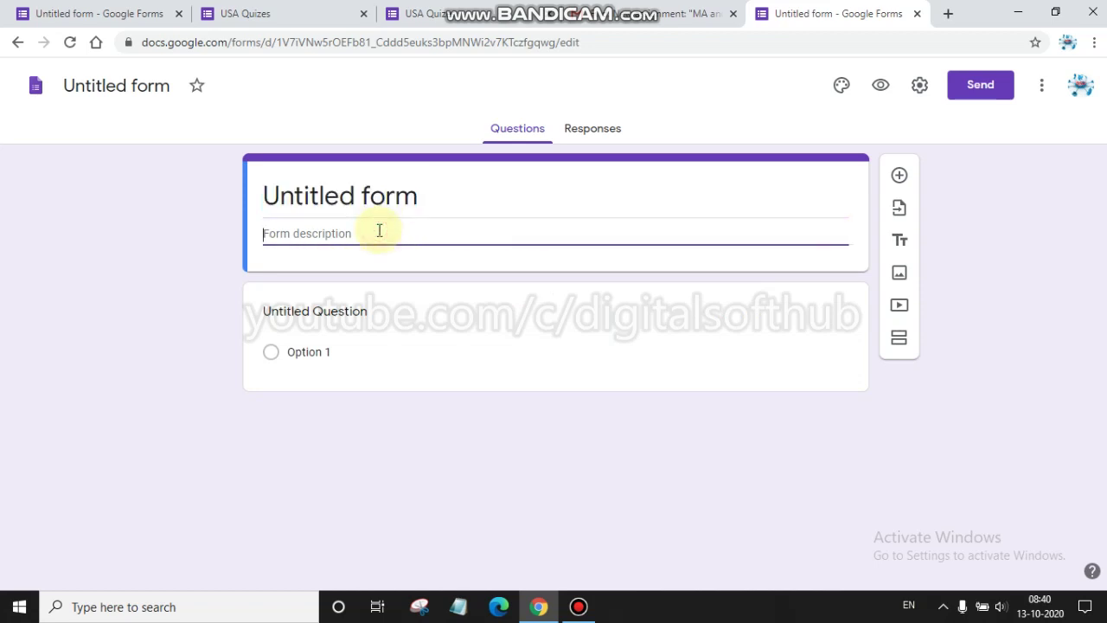
left_click(333, 315)
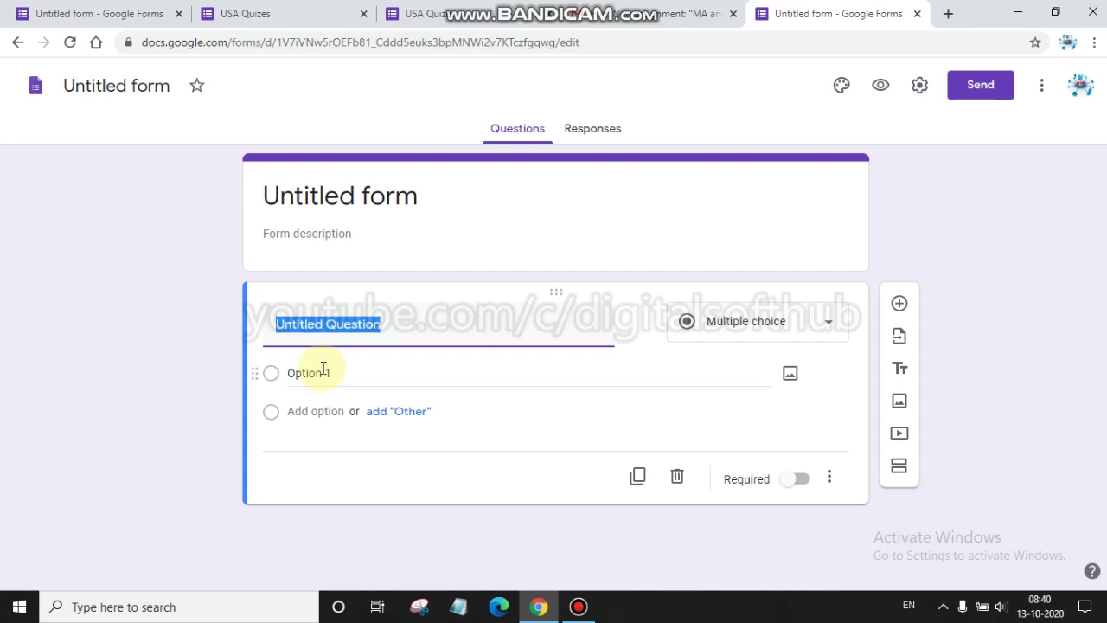
Step: Return to the existing USA quiz form, dismiss its Send form dialog and review its Quizzes settings
left_click(474, 11)
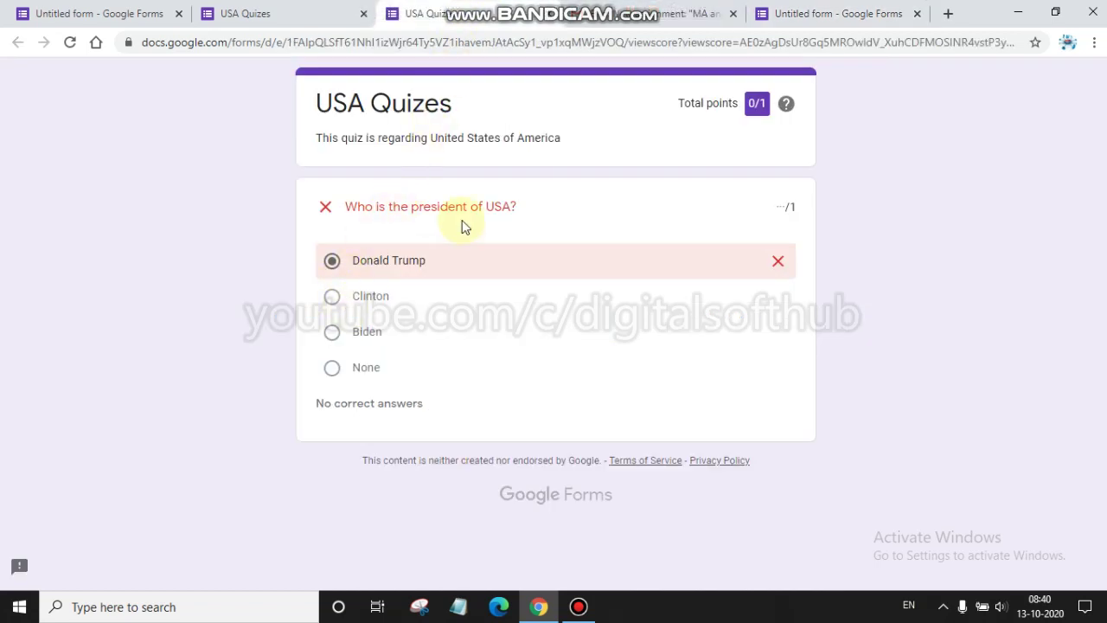
left_click(284, 13)
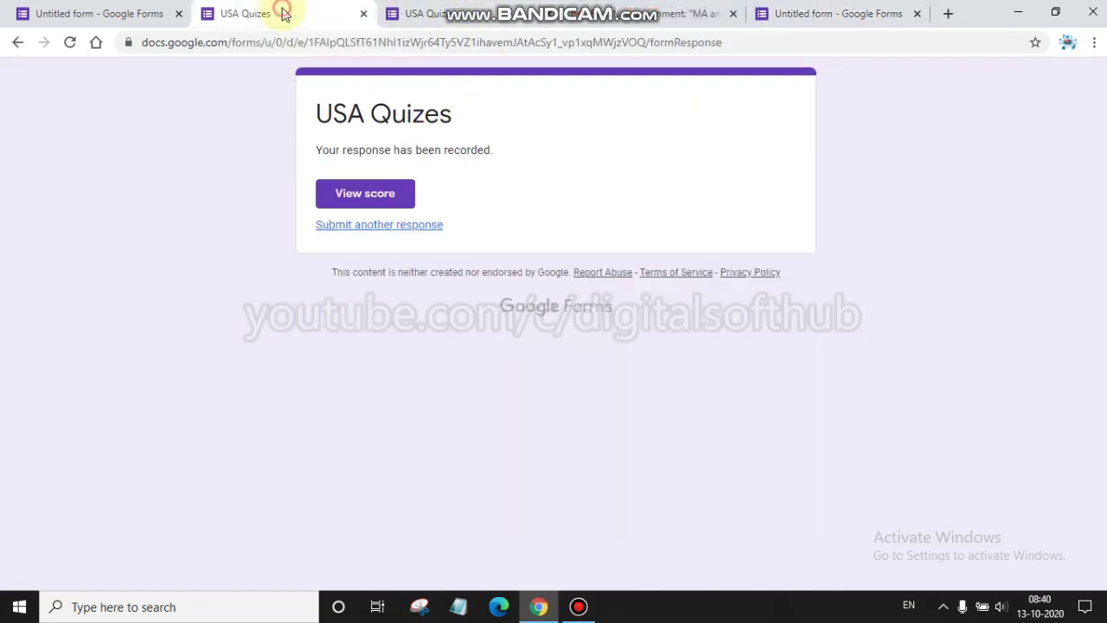
left_click(148, 11)
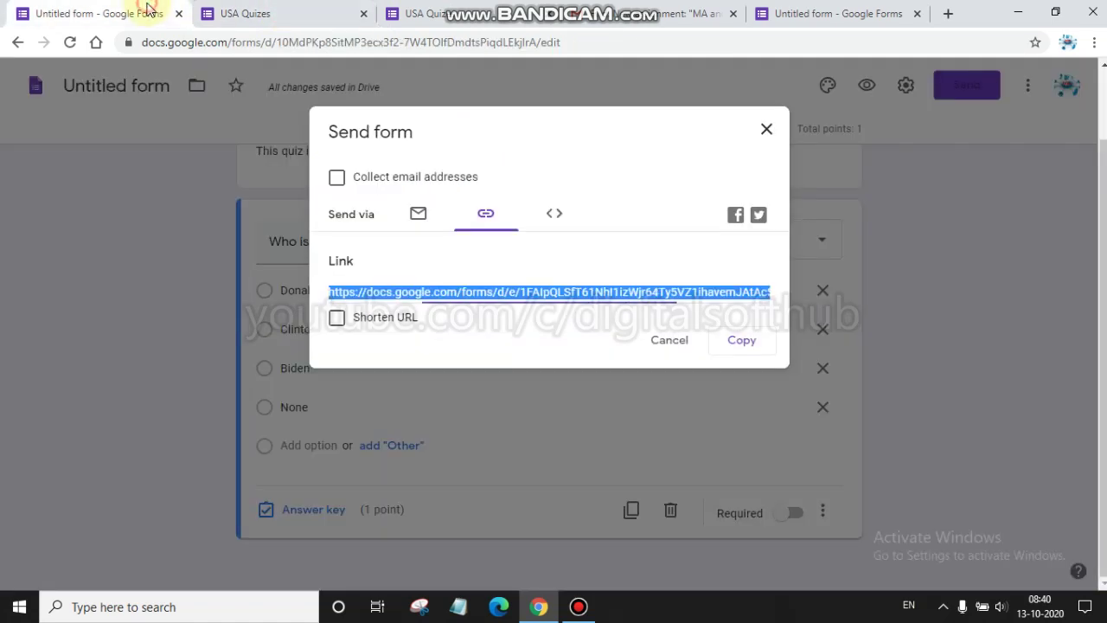
left_click(766, 131)
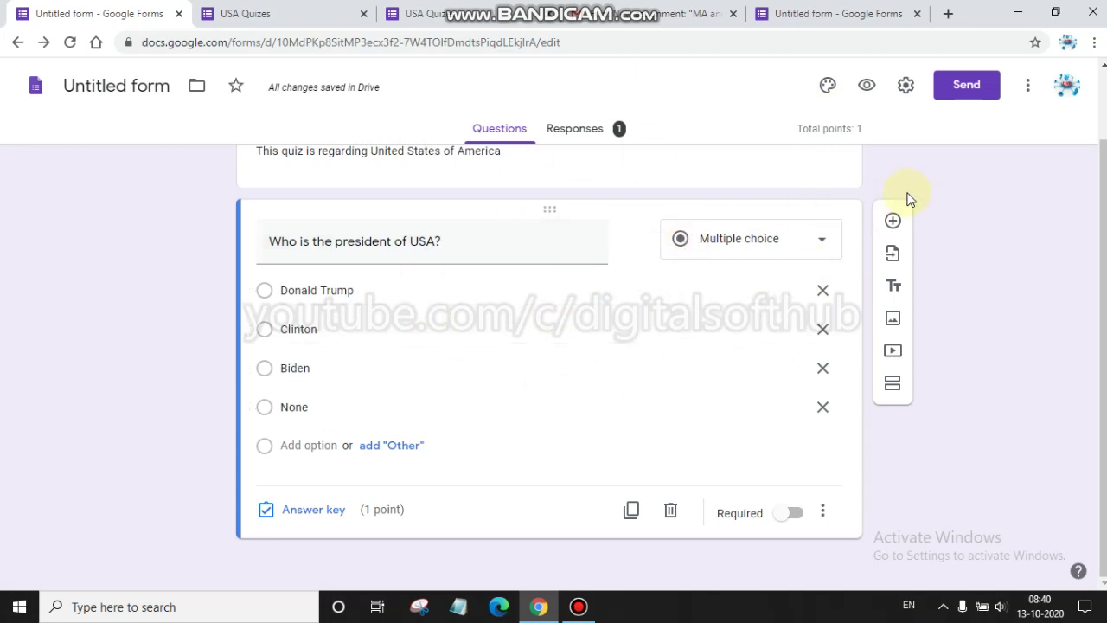
left_click(906, 92)
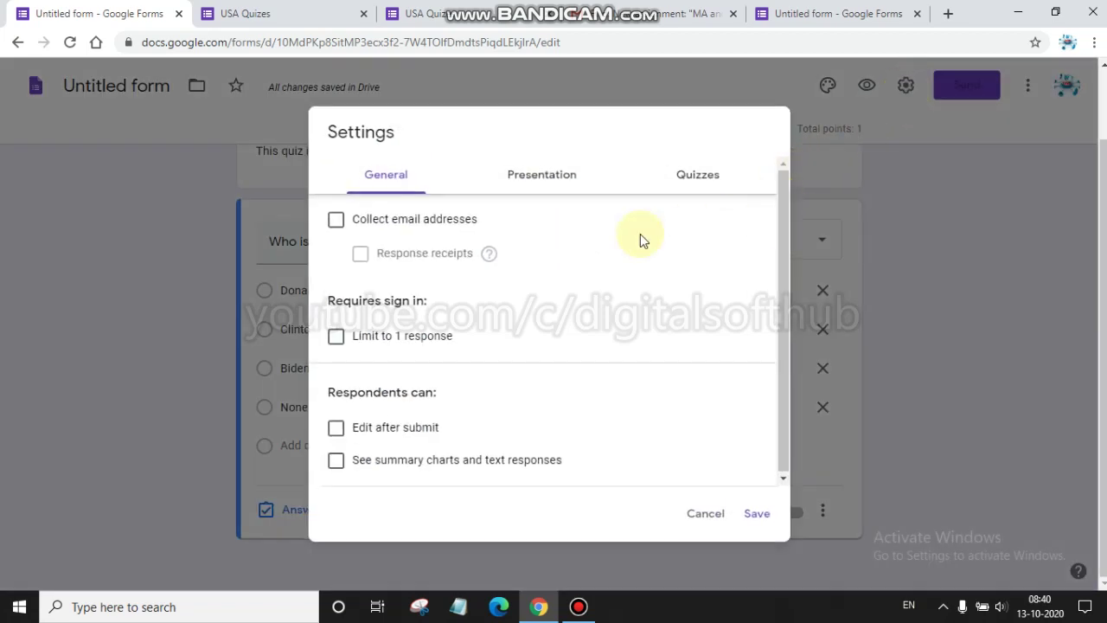
left_click(705, 176)
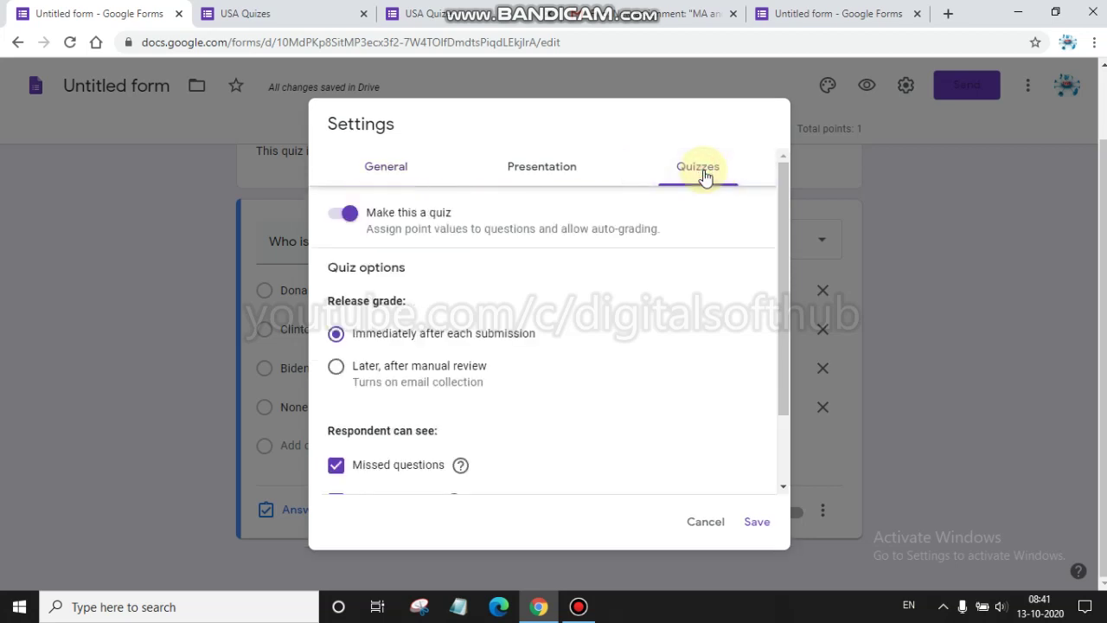
left_click(348, 214)
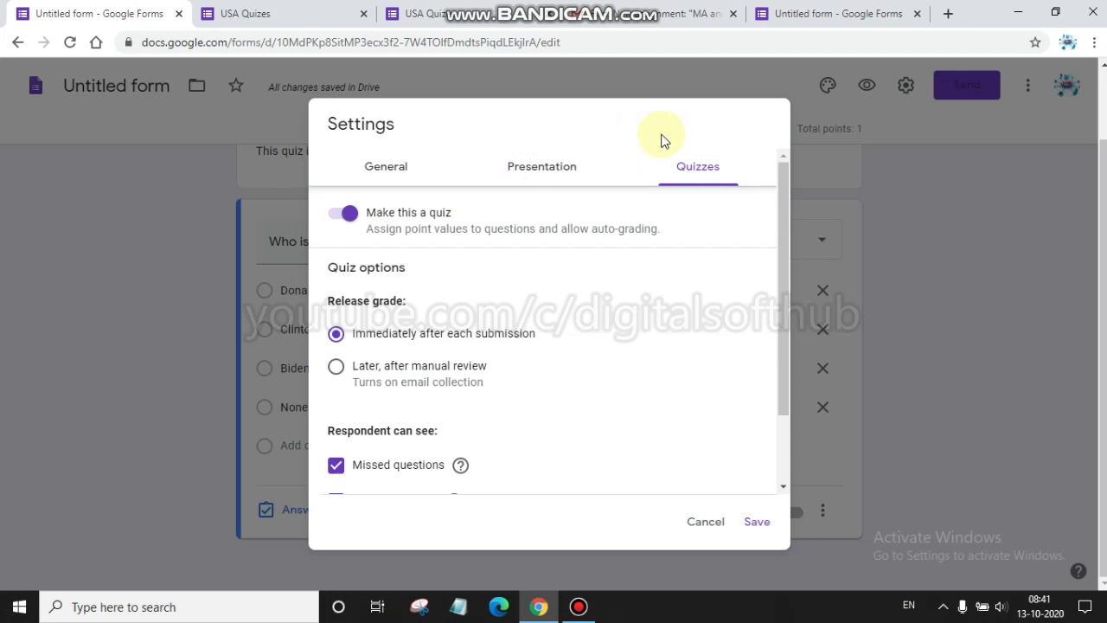
Step: Title the new blank form "USA Election"
left_click(151, 300)
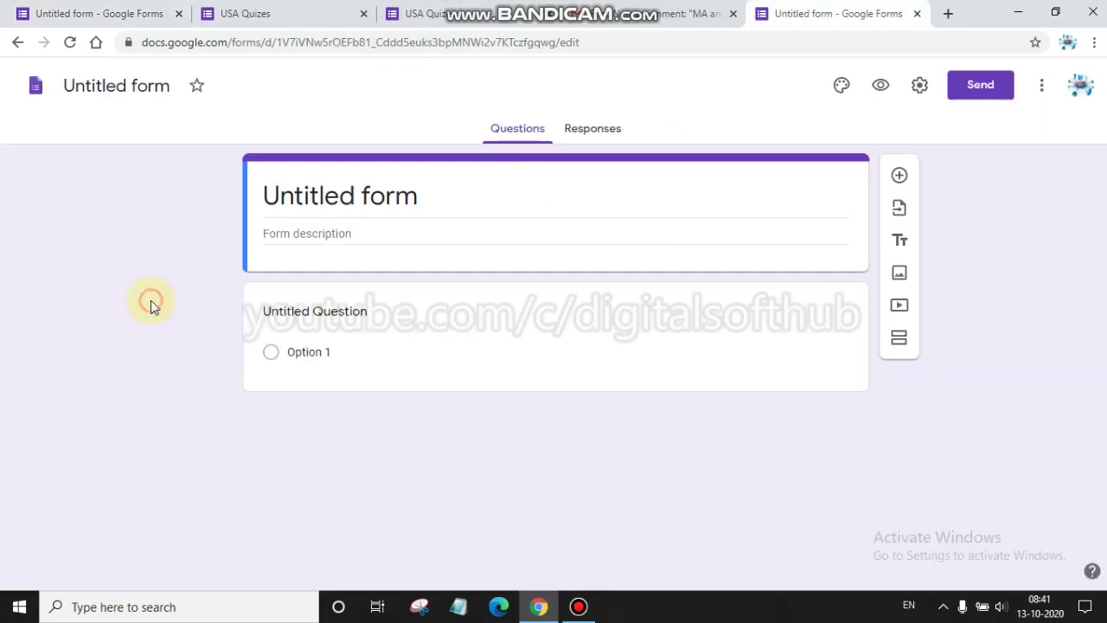
left_click(410, 197)
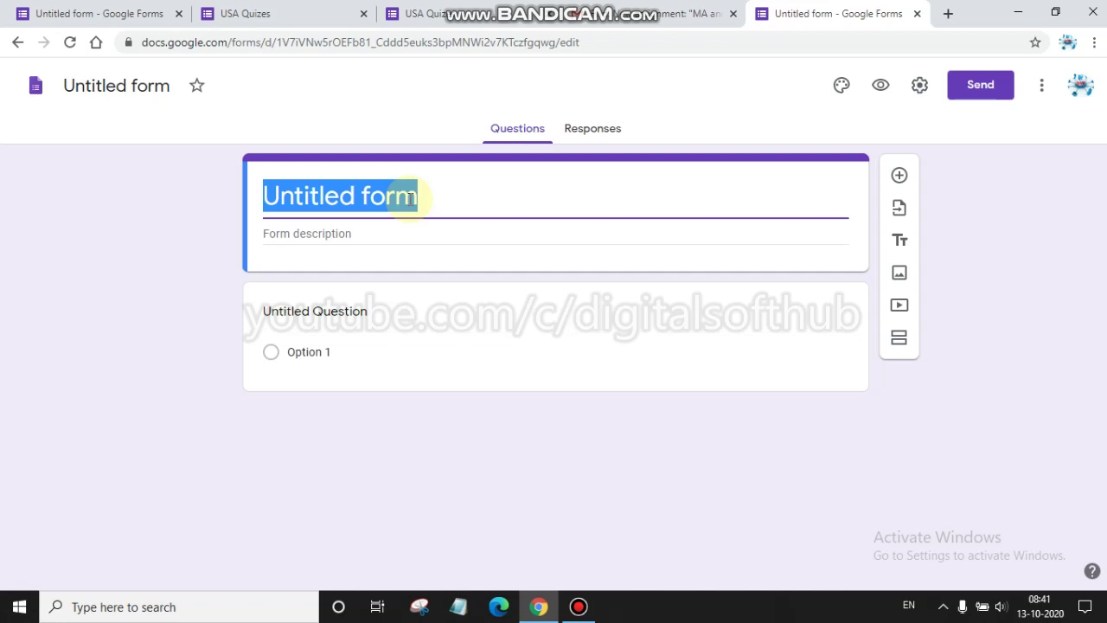
type("USA Elec")
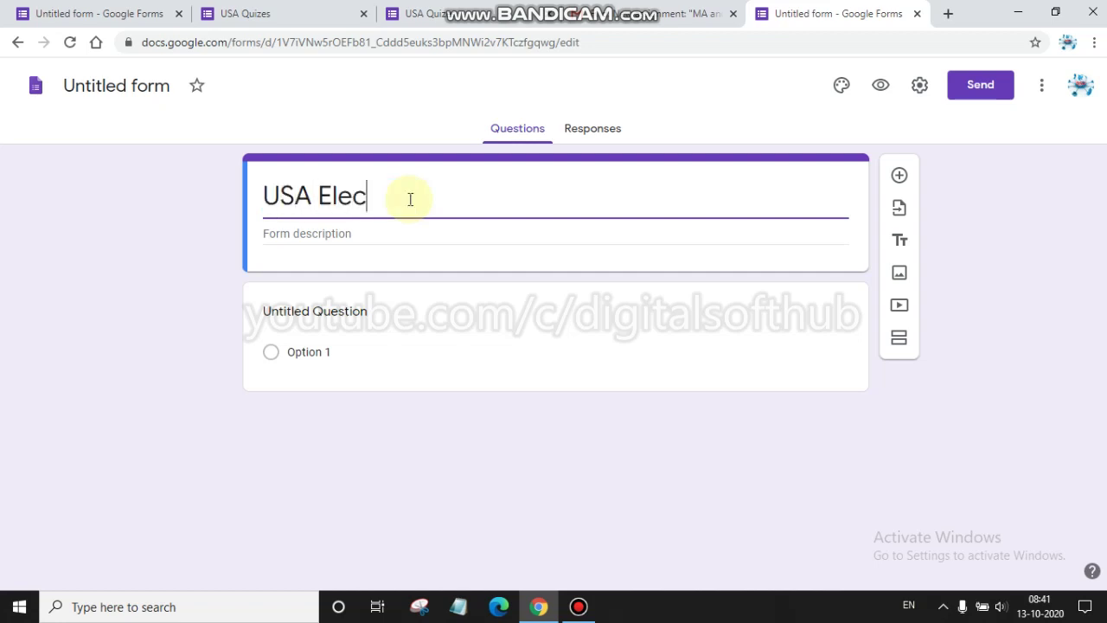
type("tion")
Step: Set the form description to "United States Election 2020 Prediction"
key("Tab")
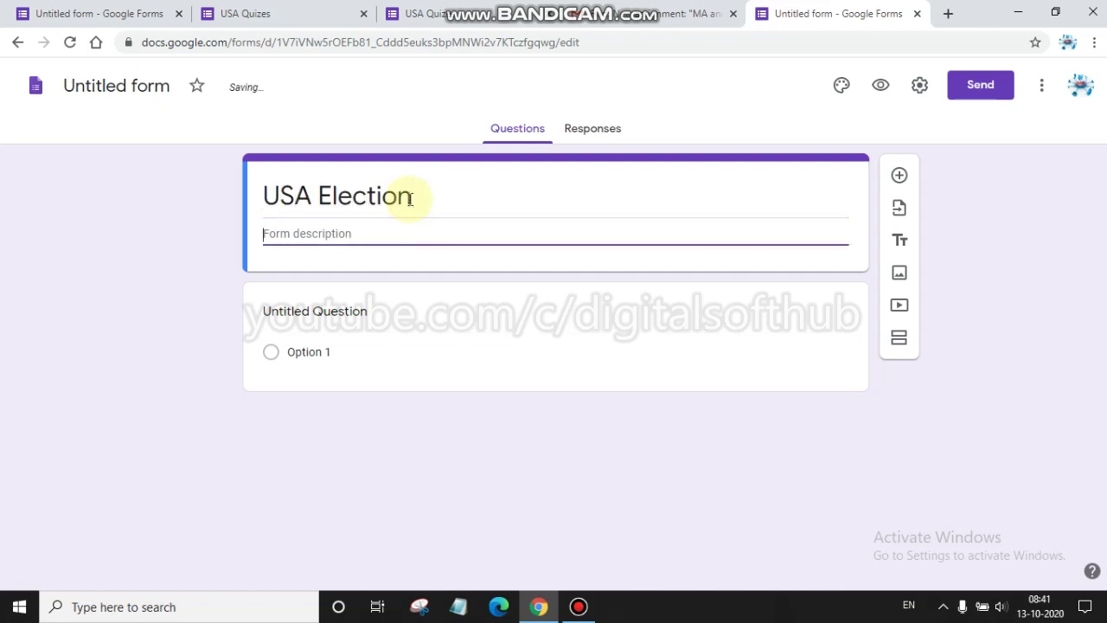
type("United ")
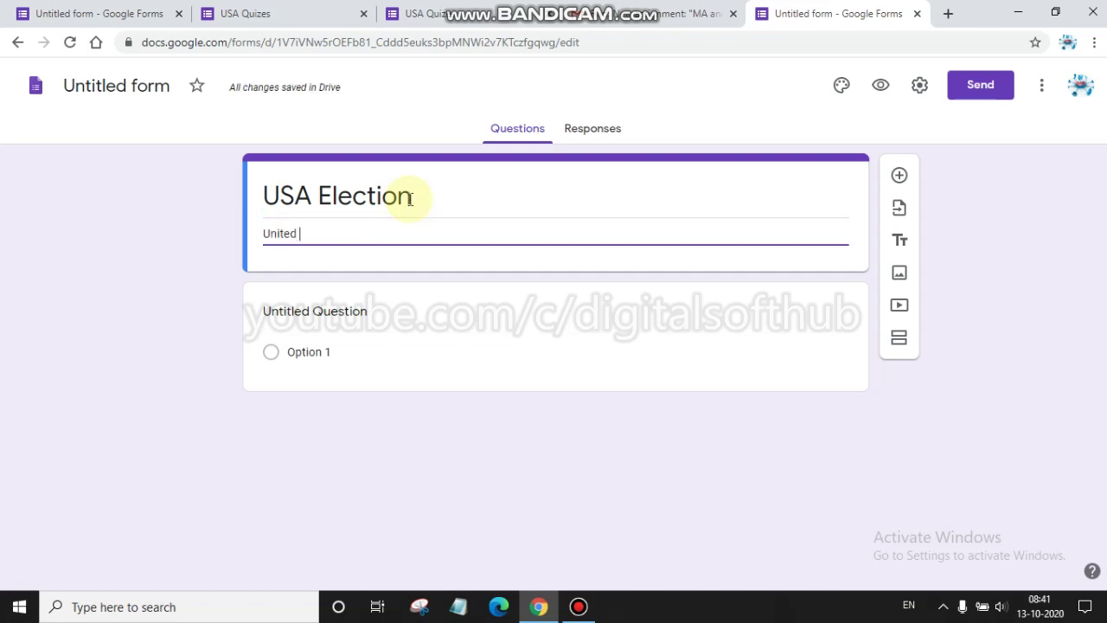
type("States")
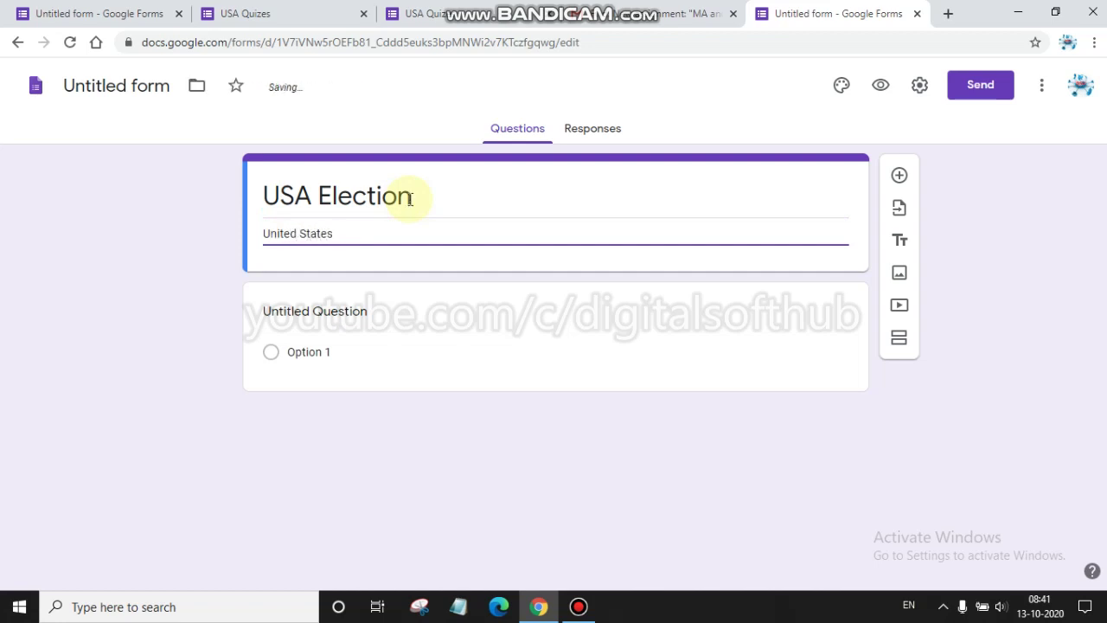
type(" Election 2020 Predic")
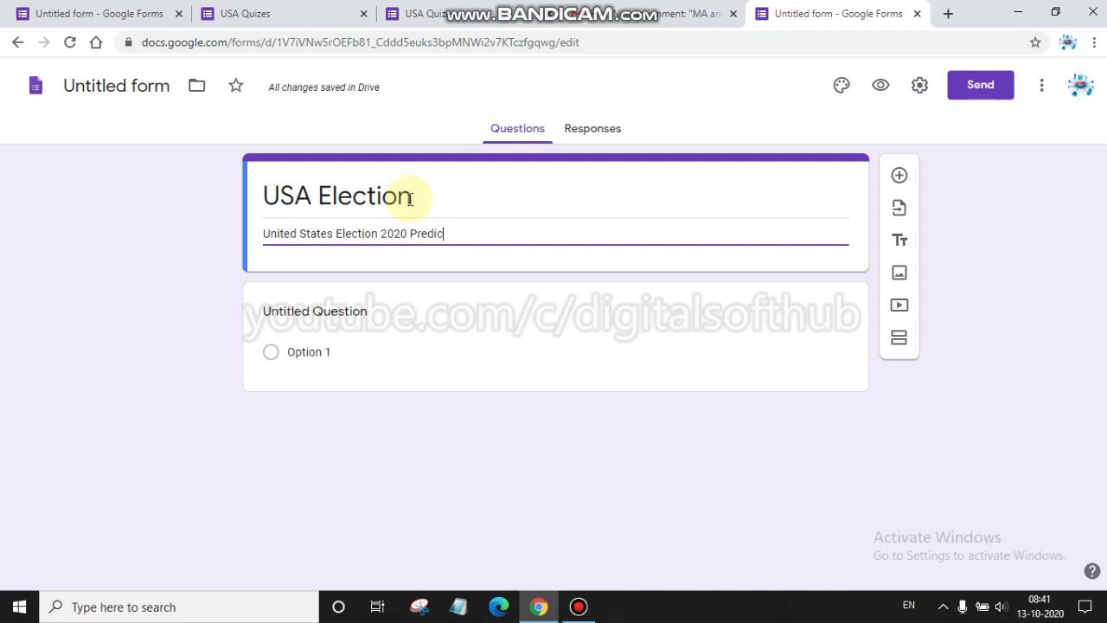
type("tion")
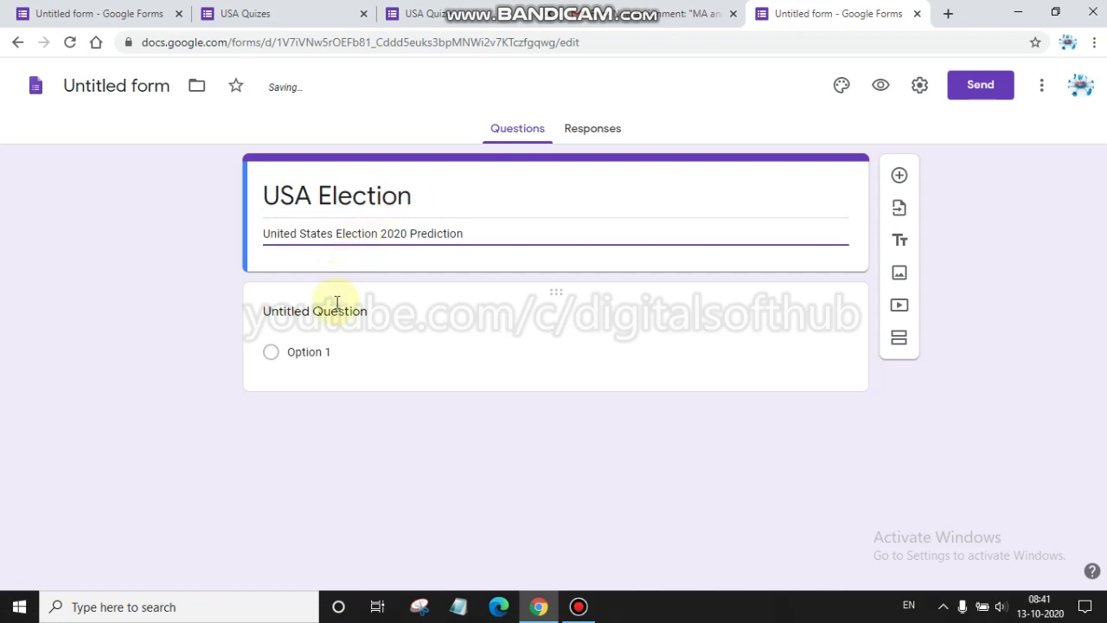
Step: Set the first question's text to "Who will be the president of USA 2020?"
left_click(336, 302)
type("Wh")
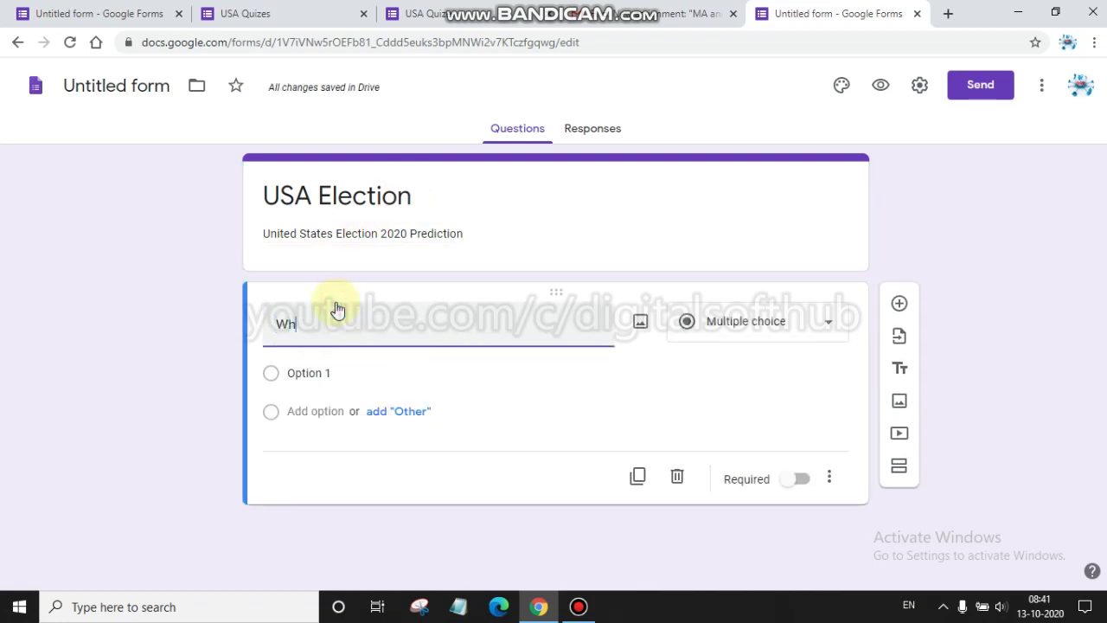
type("o will be ")
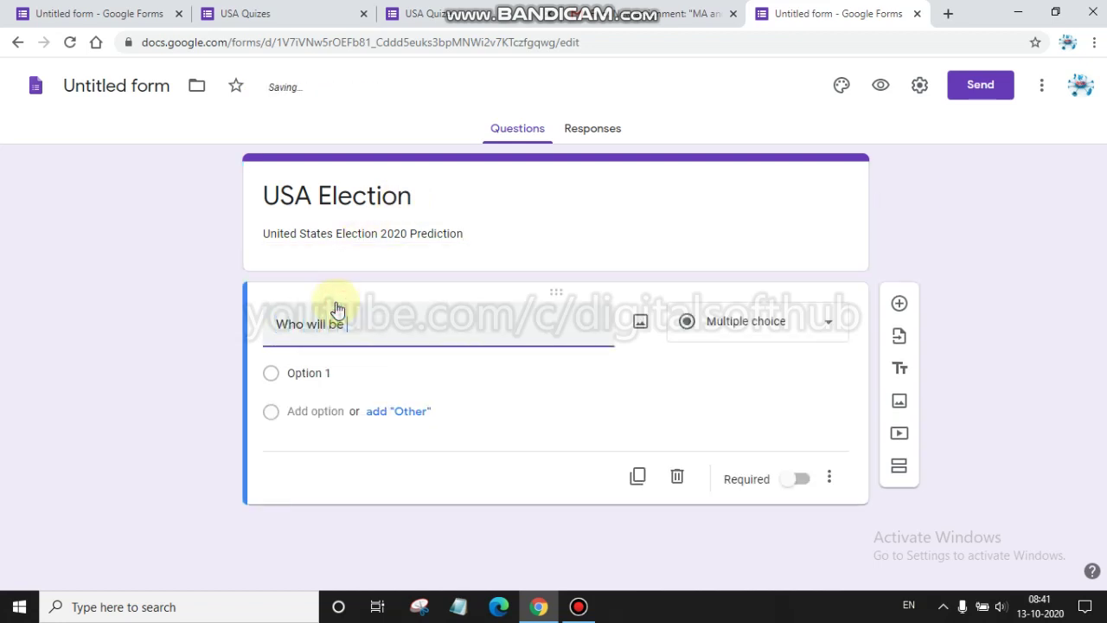
type("the president ")
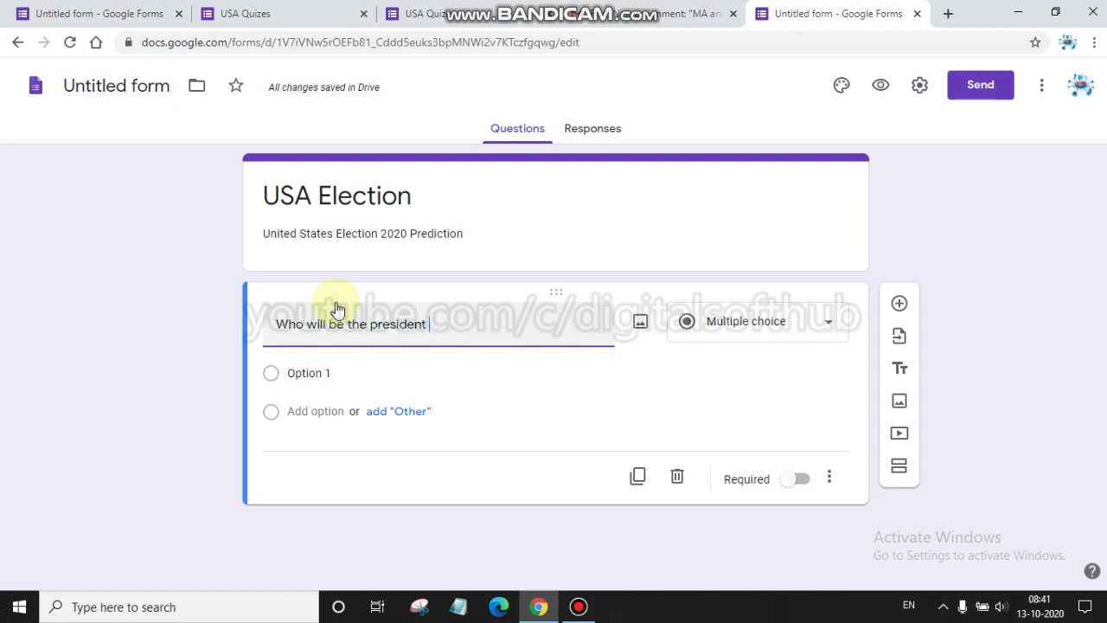
type("of USA")
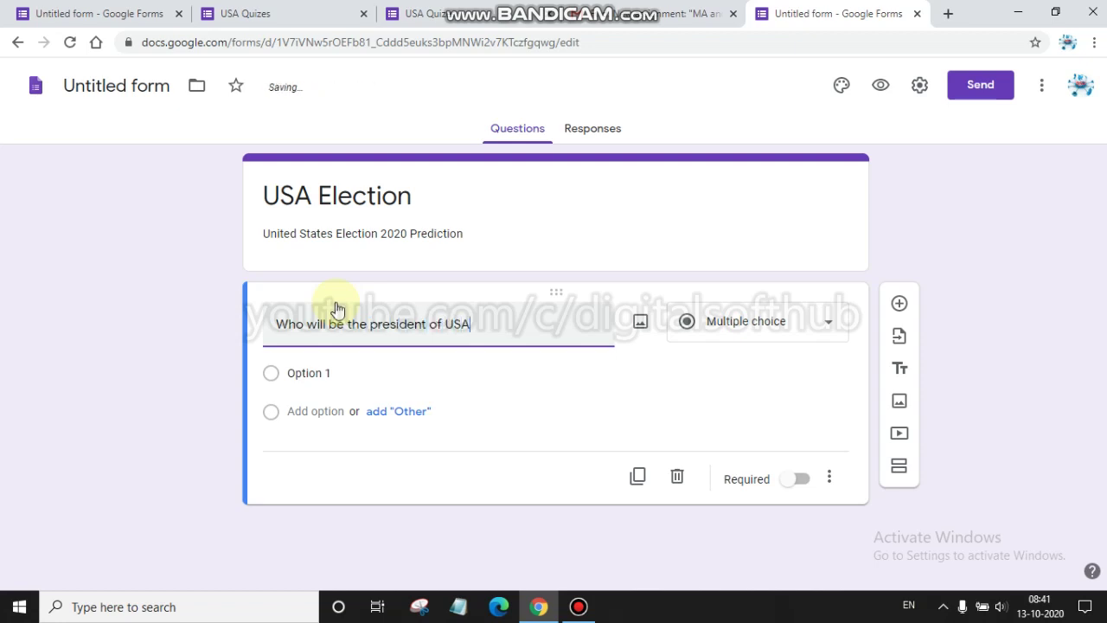
type(" 2020?")
Step: Give the question three multiple-choice options: "Donald Trump", "Jo Biden" and "None"
left_click(322, 372)
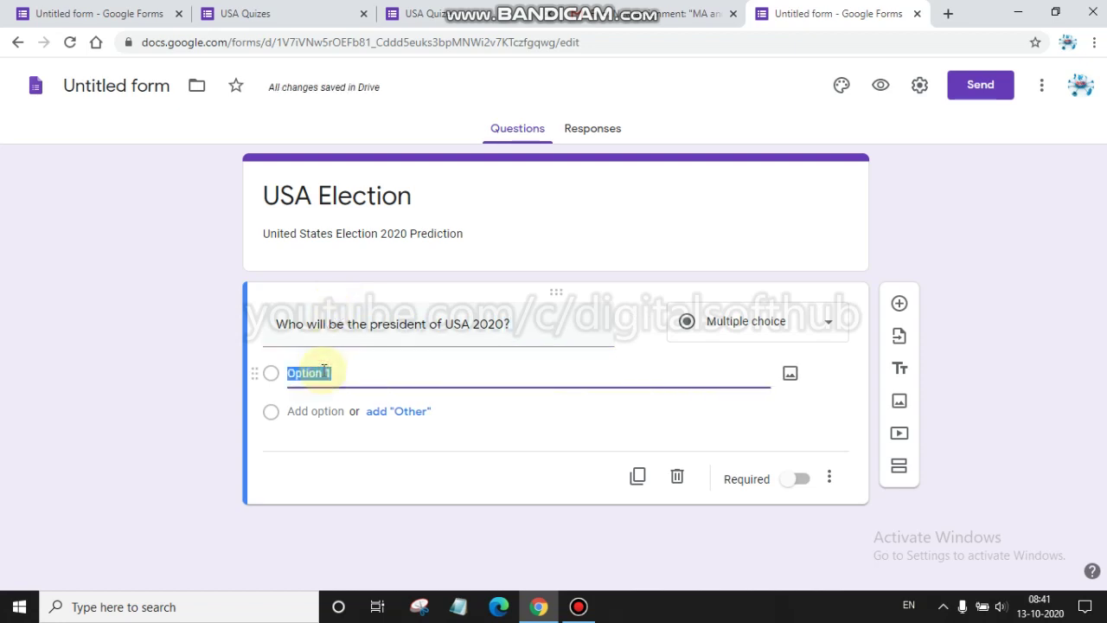
type("Donald")
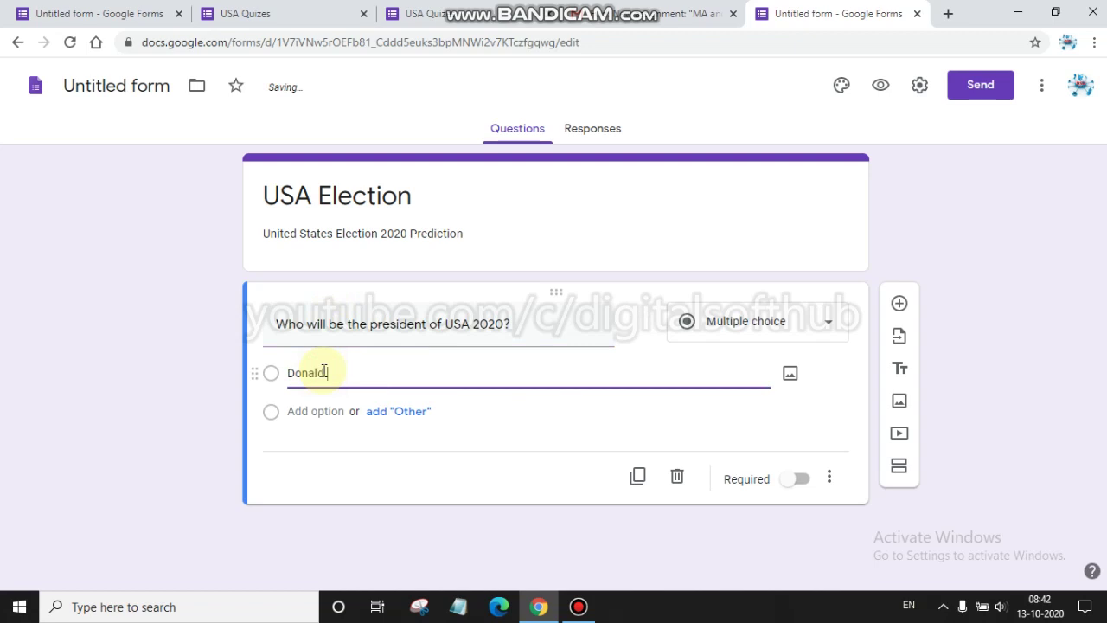
type(" Trump")
key("Return")
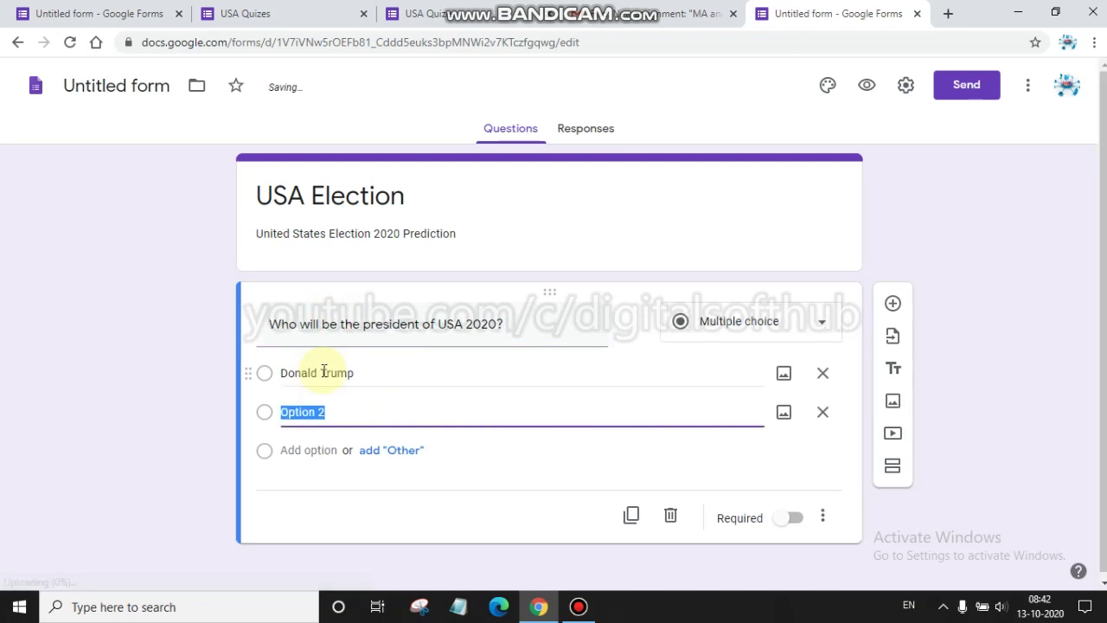
type("Jo Biden")
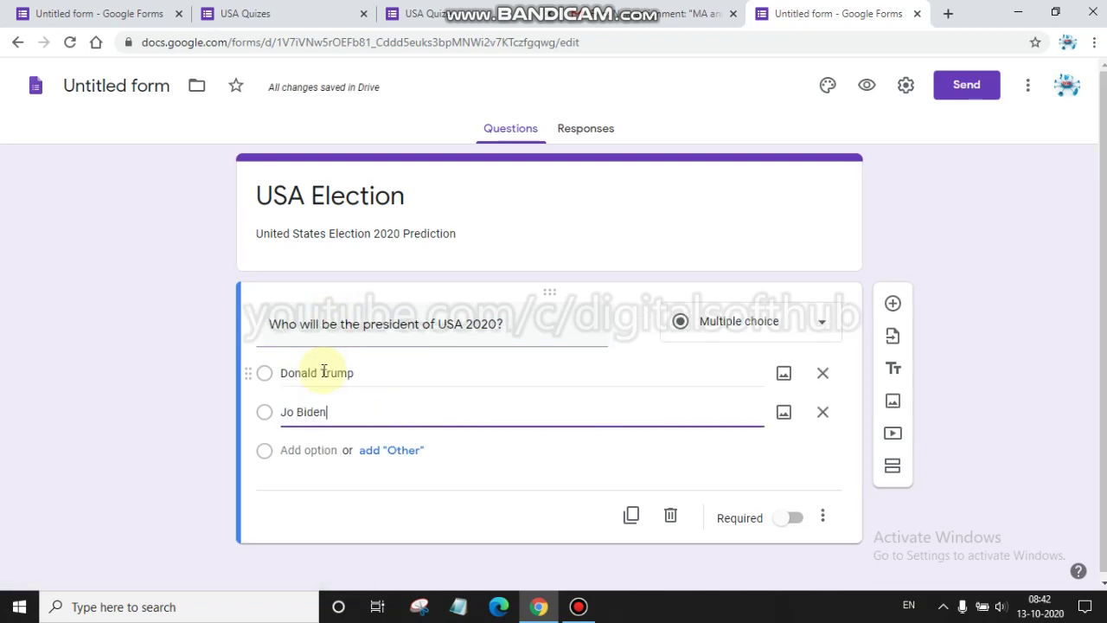
key("Return")
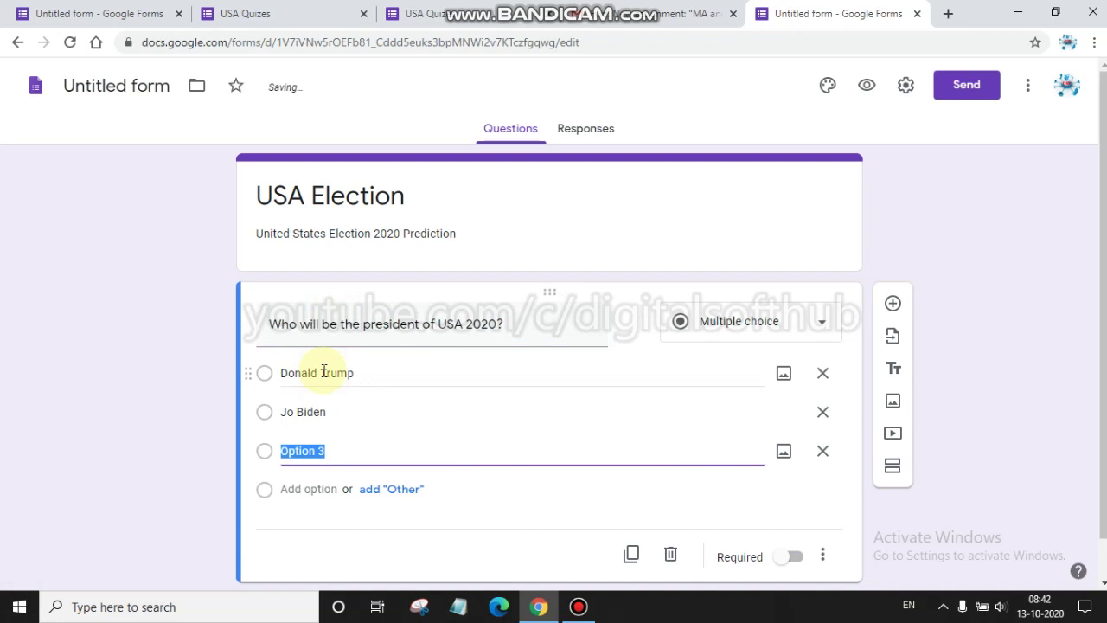
type("None")
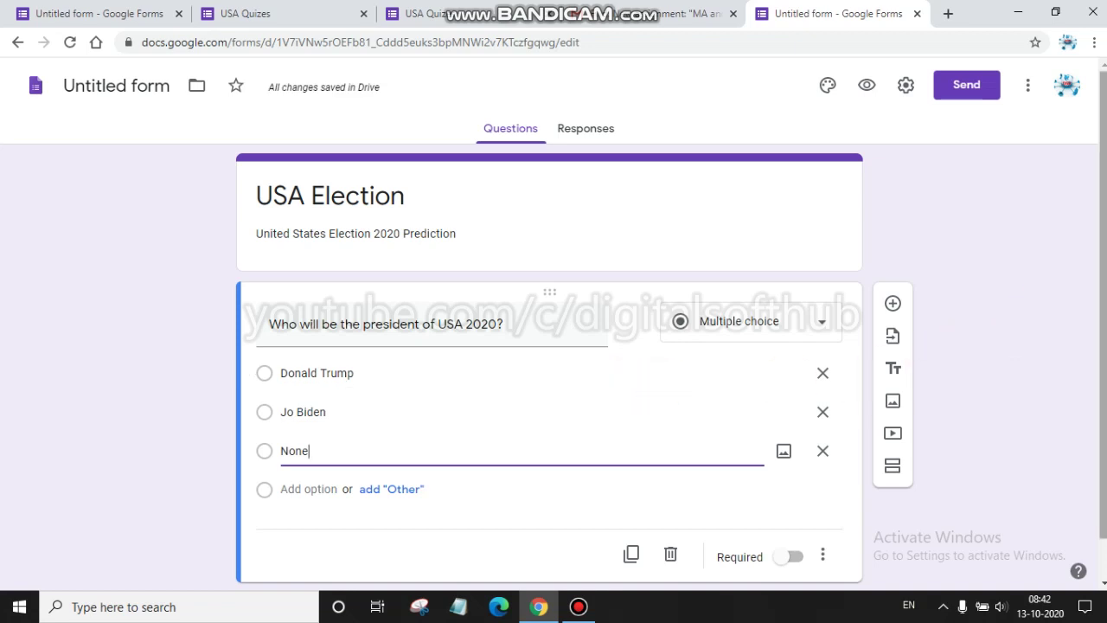
Step: Turn the form into a quiz in its settings, with point values visible to respondents, and save
scroll(1090, 371, "down", 1)
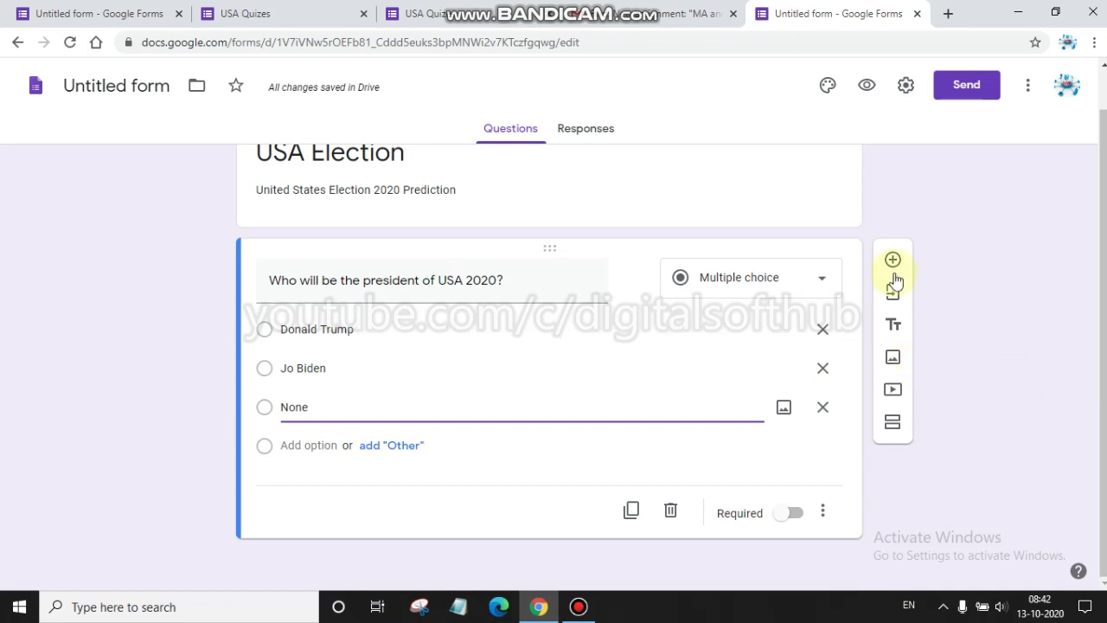
left_click(908, 87)
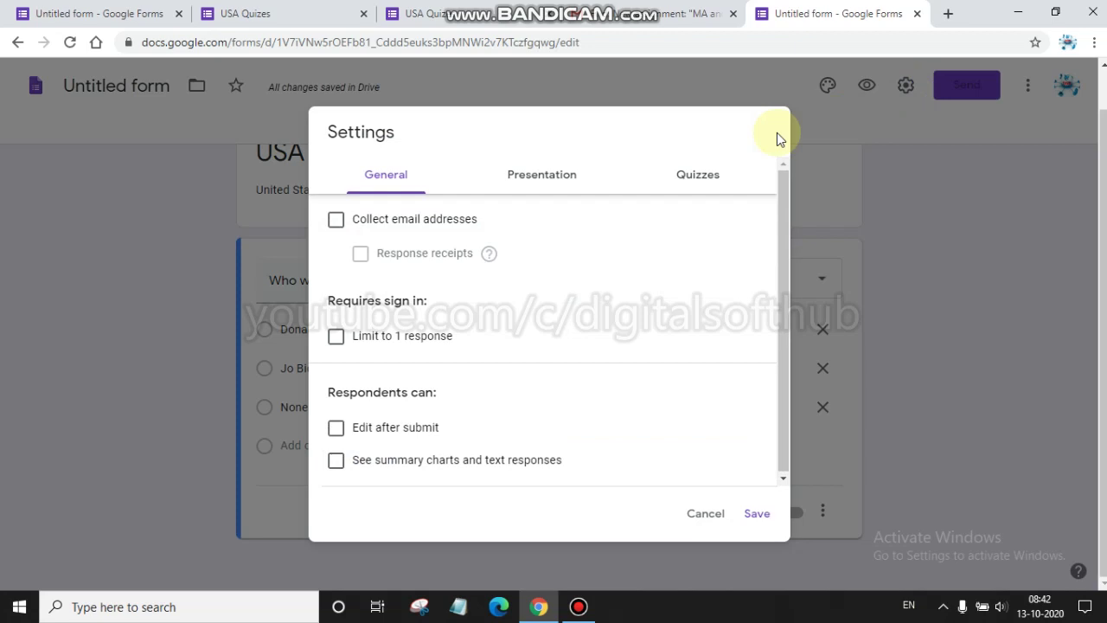
left_click(706, 182)
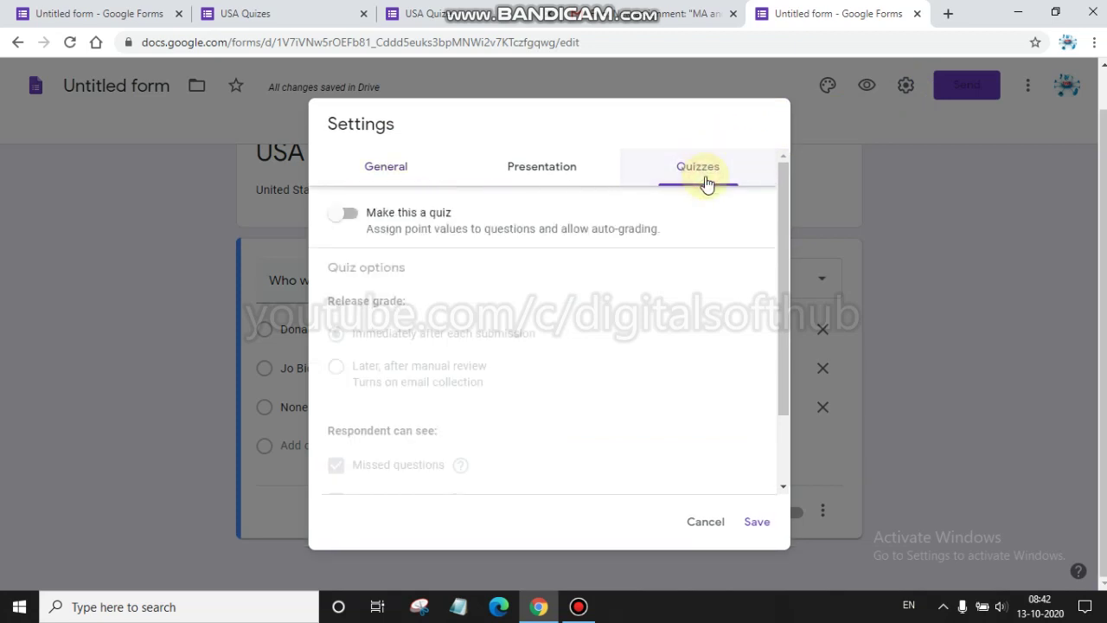
left_click(346, 213)
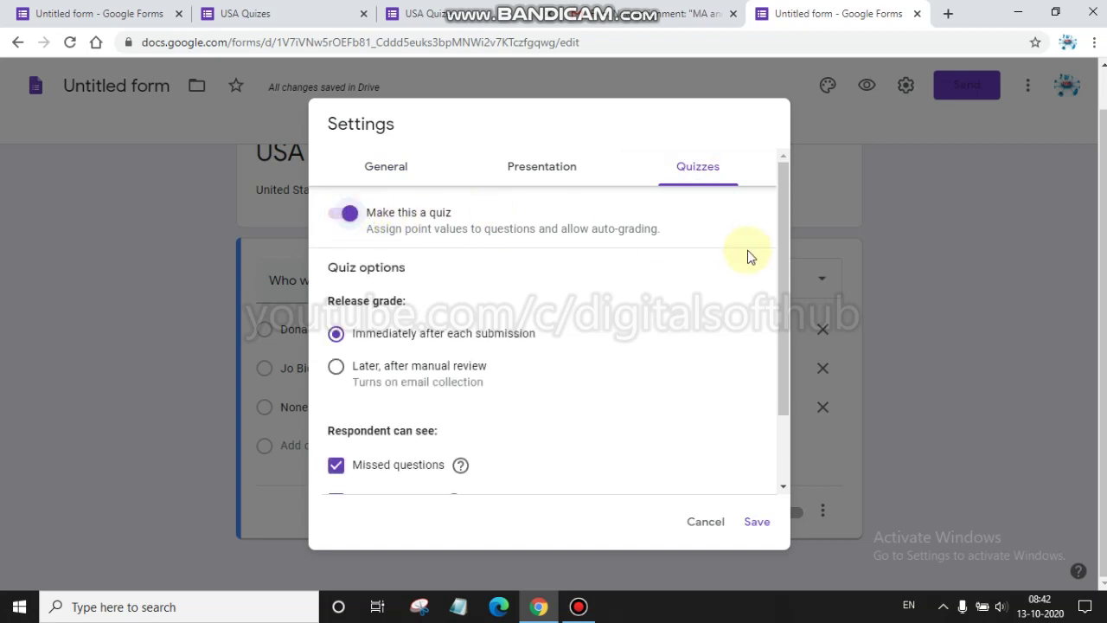
left_click_drag(780, 257, 769, 366)
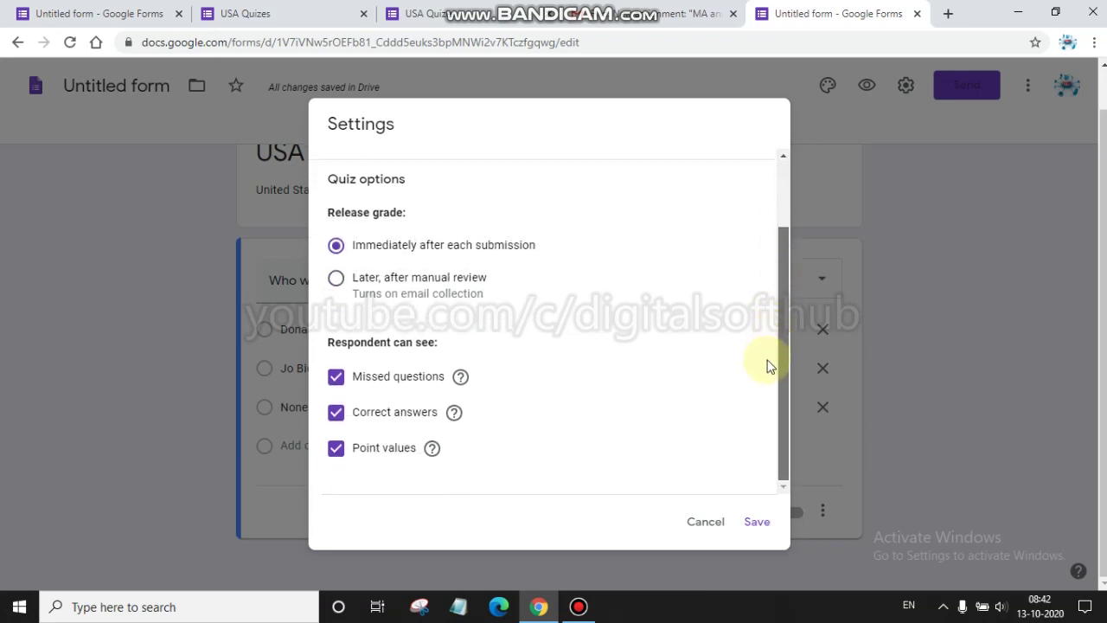
left_click(343, 459)
left_click(343, 459)
left_click(759, 522)
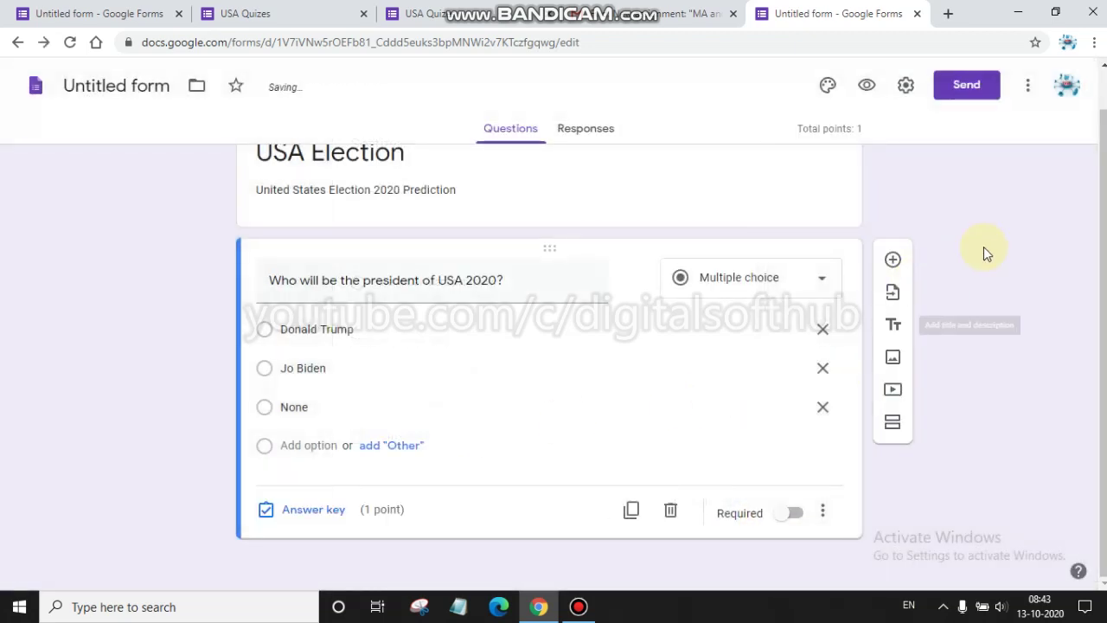
Step: Check the quiz's total points and copy the form's shareable link
left_click(800, 127)
left_click_drag(801, 127, 871, 134)
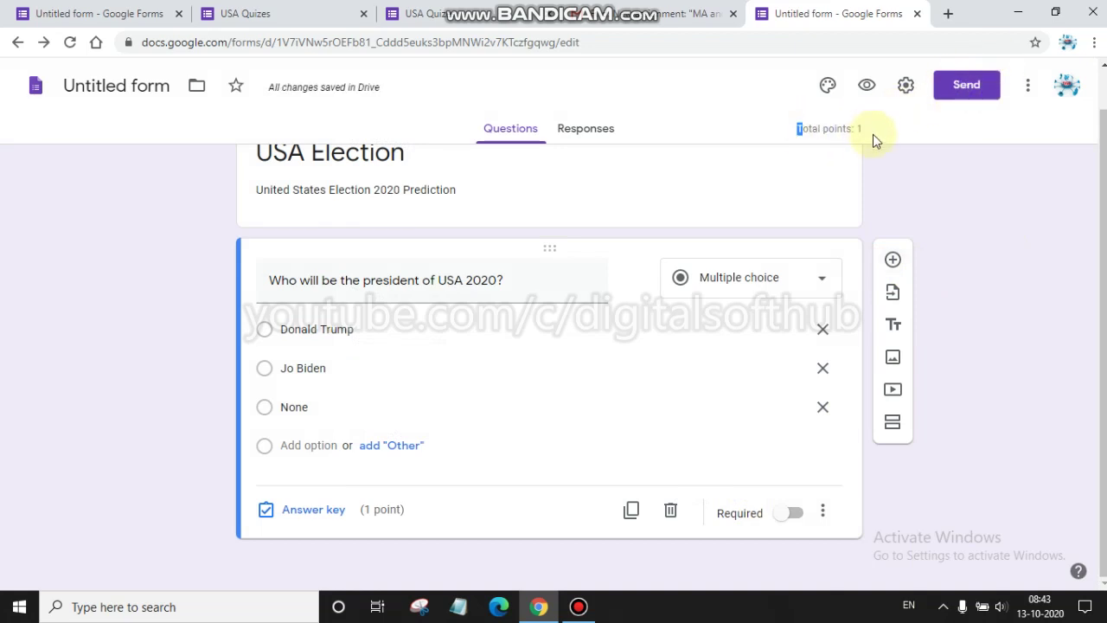
left_click(970, 85)
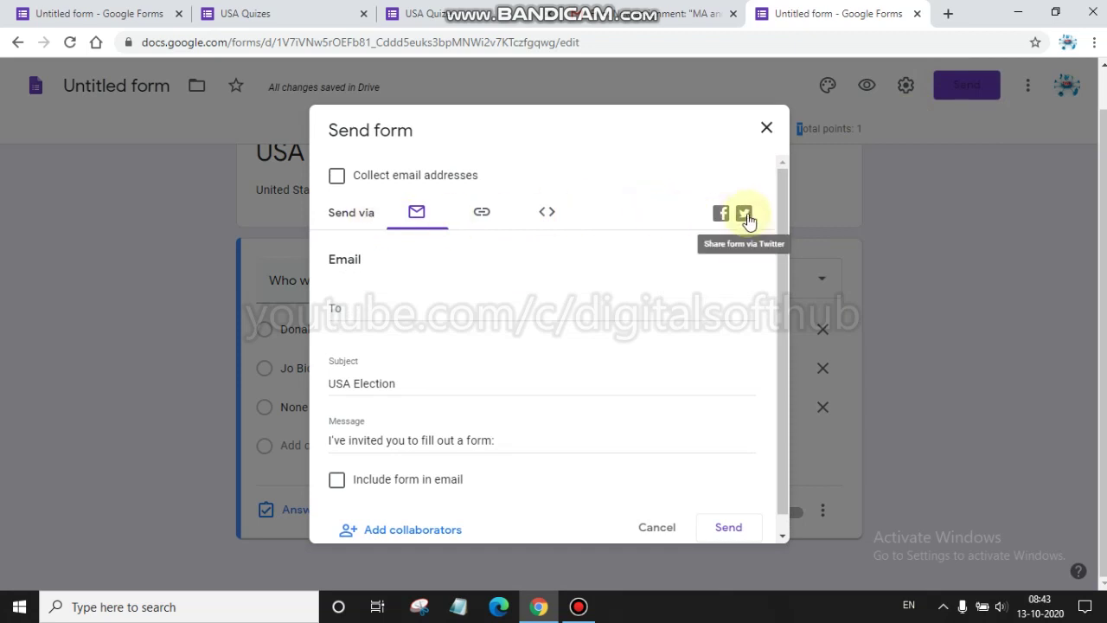
left_click(489, 223)
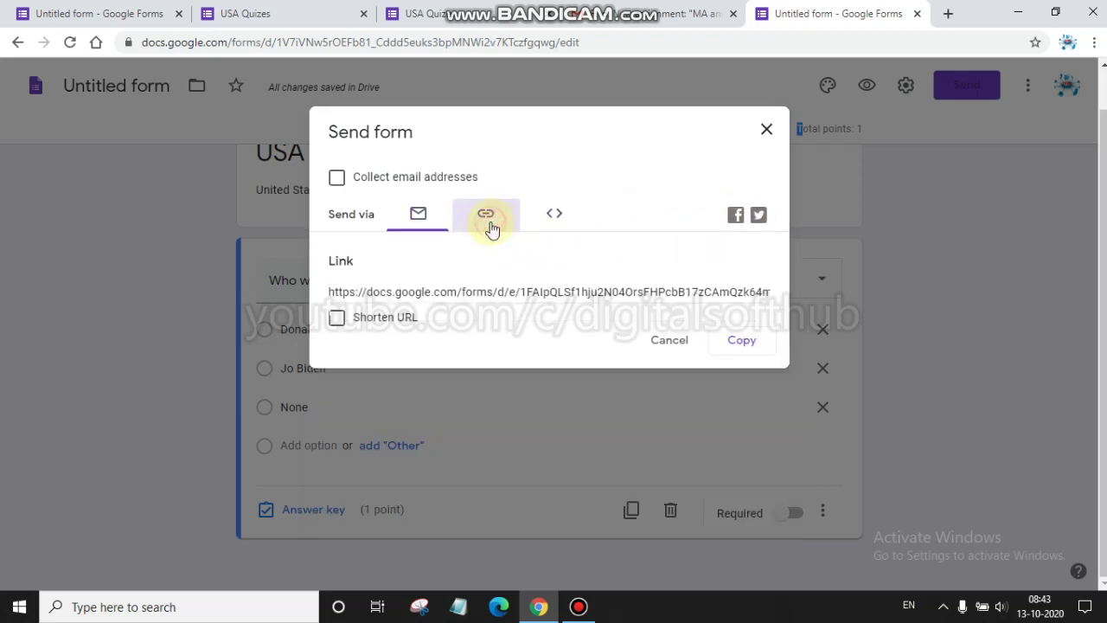
left_click(758, 349)
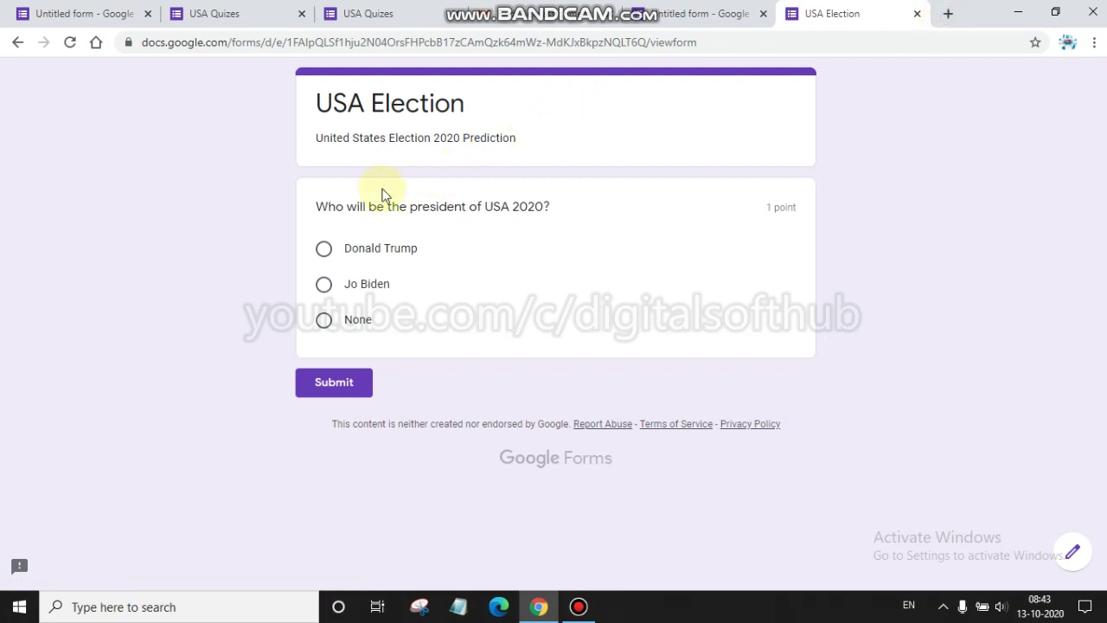
Step: Submit a test response choosing "Donald Trump" and view its score
left_click(326, 251)
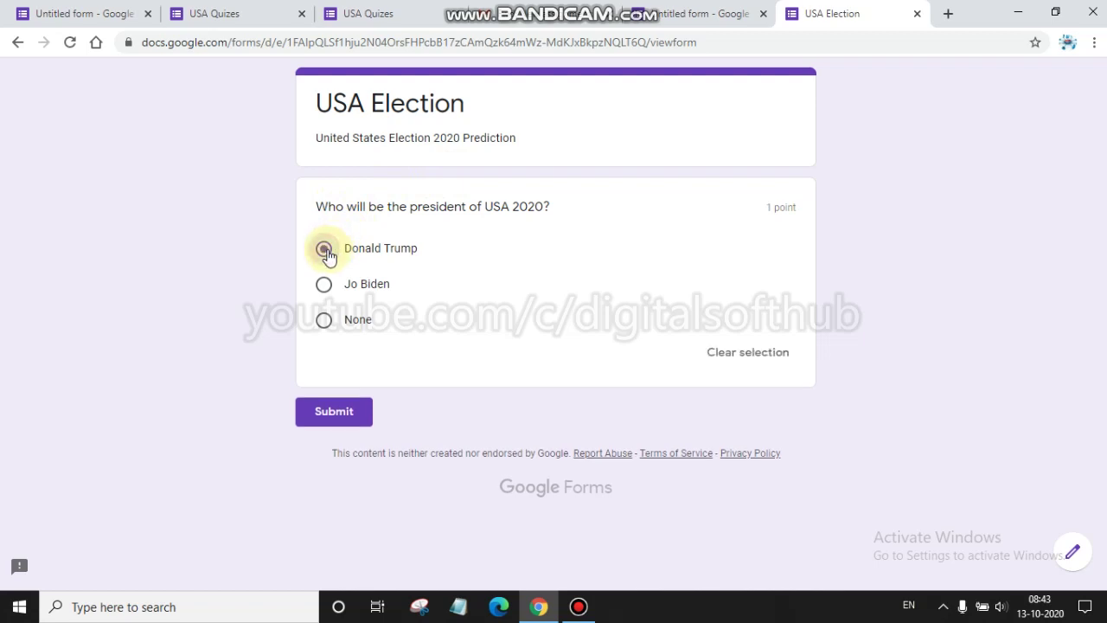
left_click(342, 413)
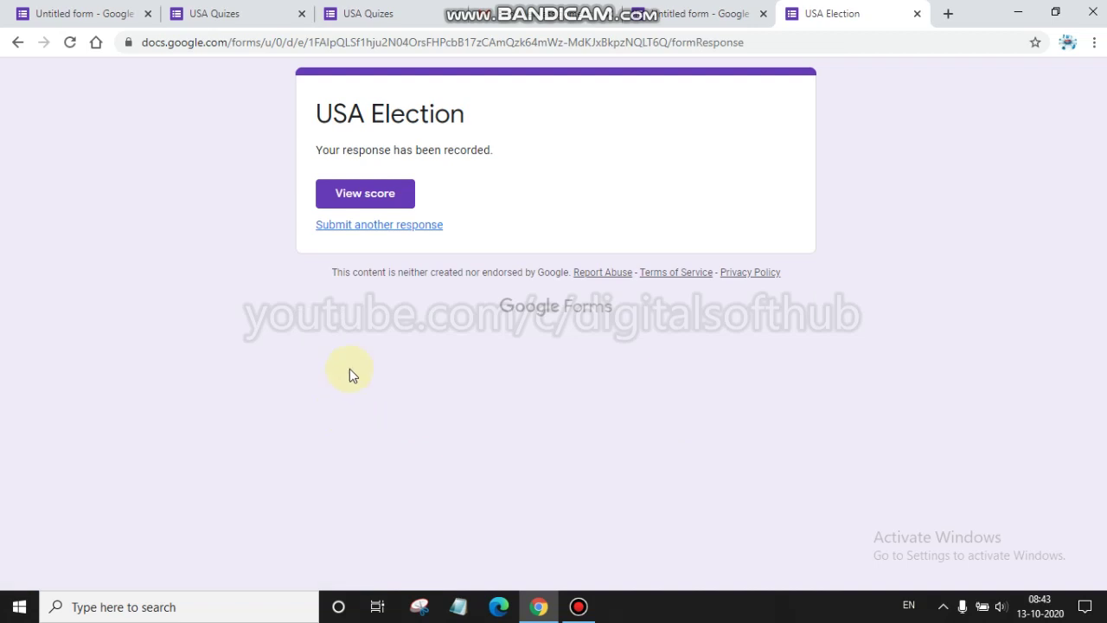
left_click(379, 198)
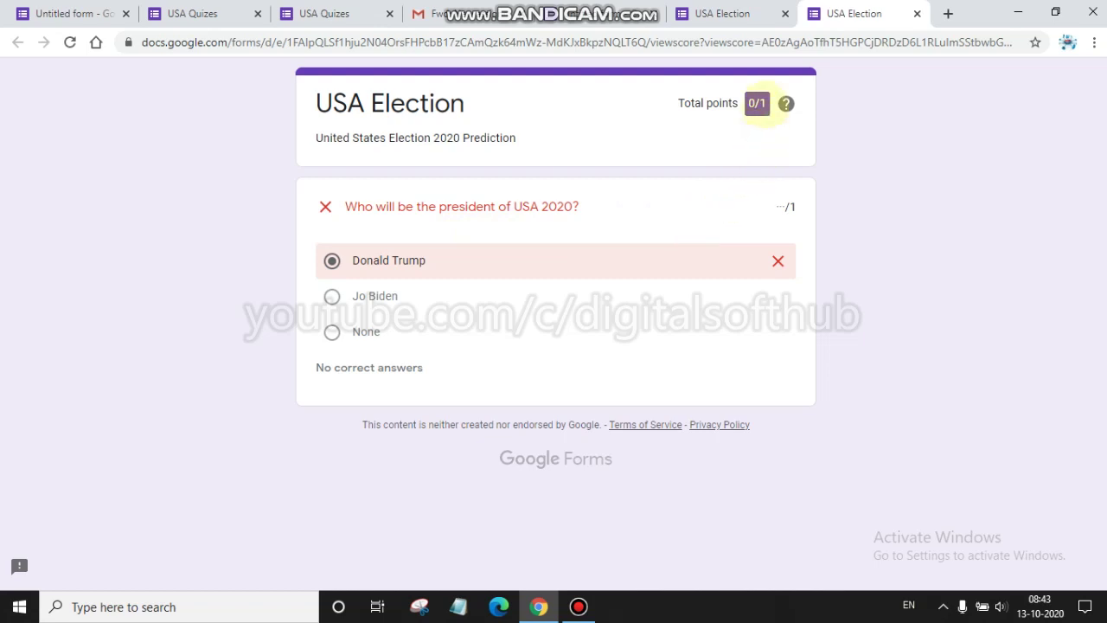
double_click(757, 104)
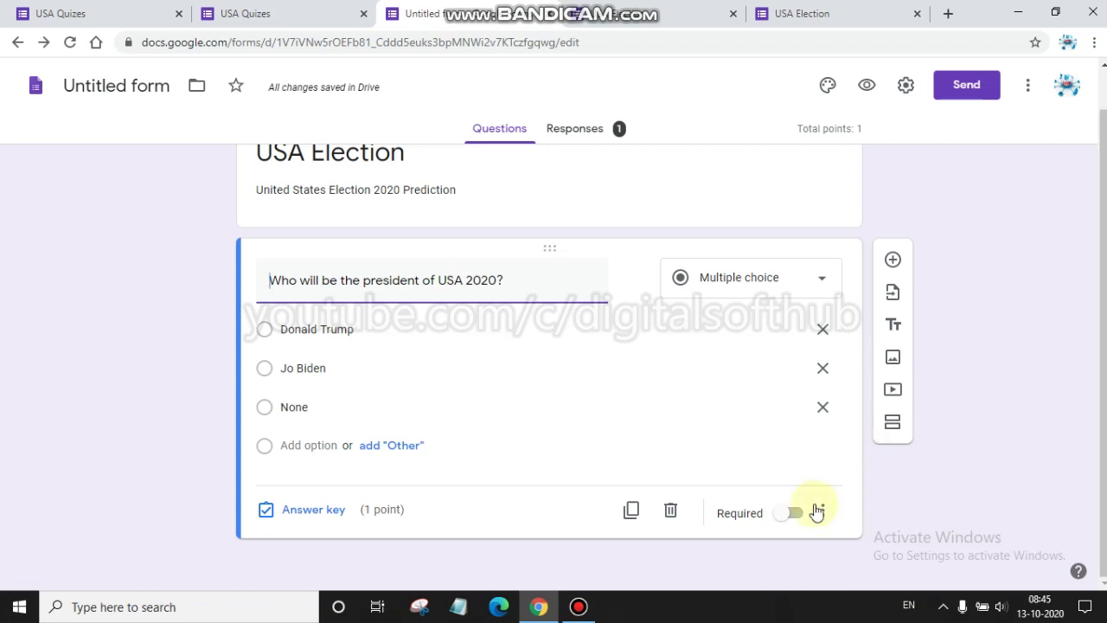
Step: In the form editor, mark "Donald Trump" as the correct answer and set the question's value to 10 points
left_click(287, 511)
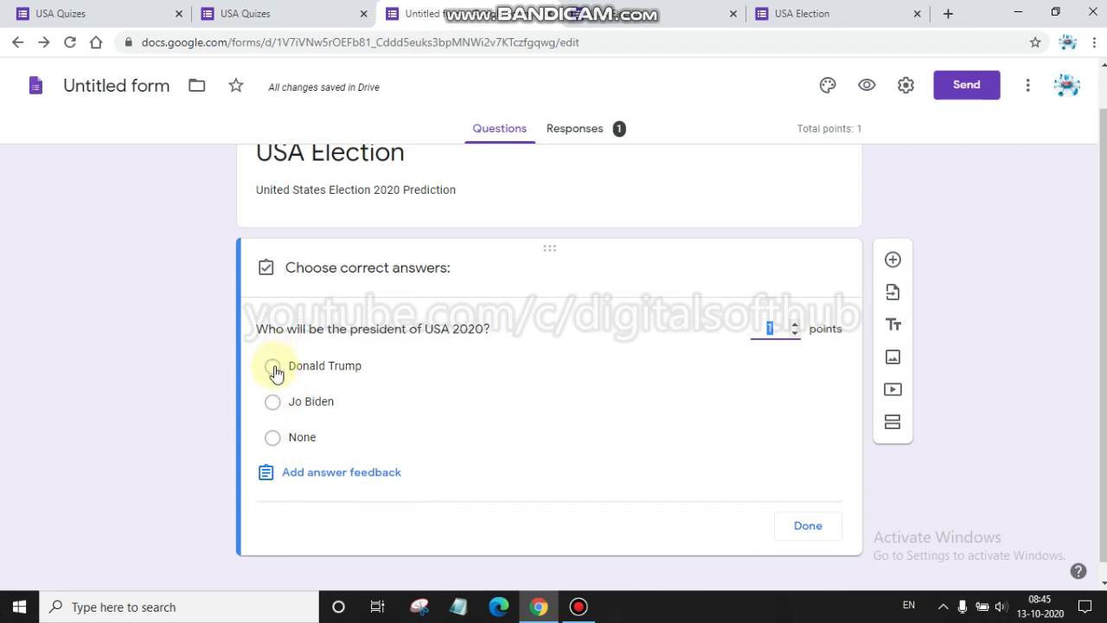
left_click(273, 366)
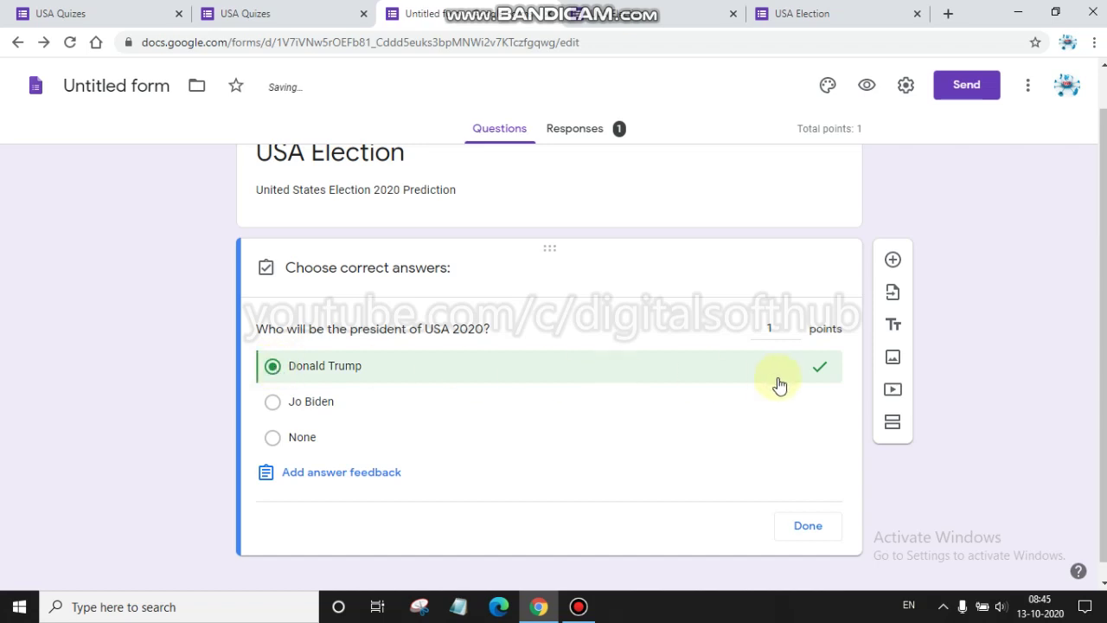
left_click(818, 372)
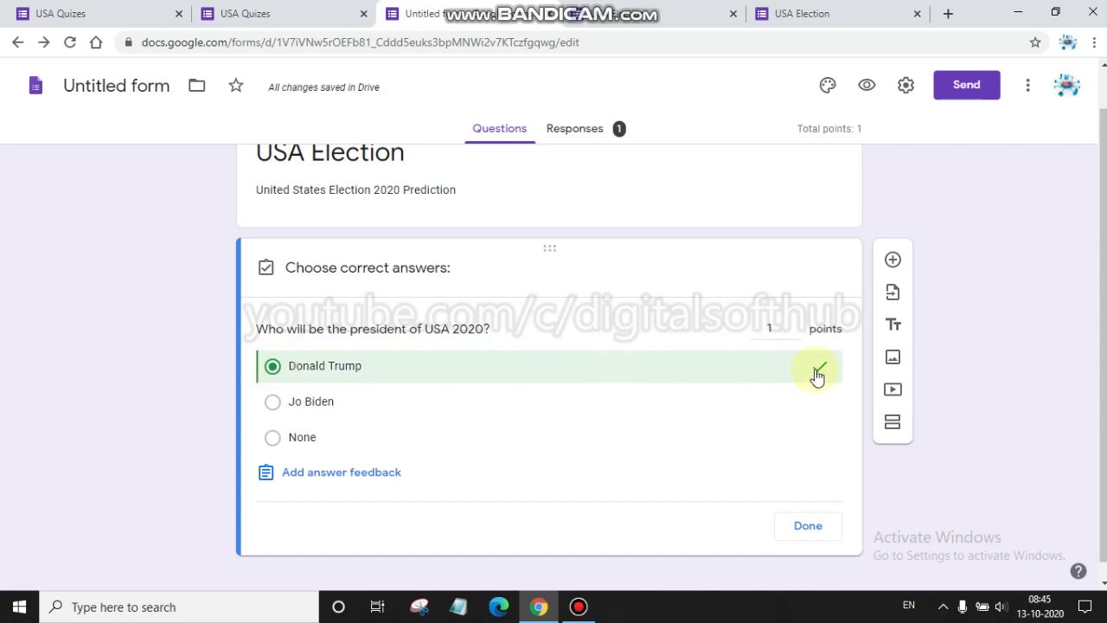
left_click(771, 331)
type("0")
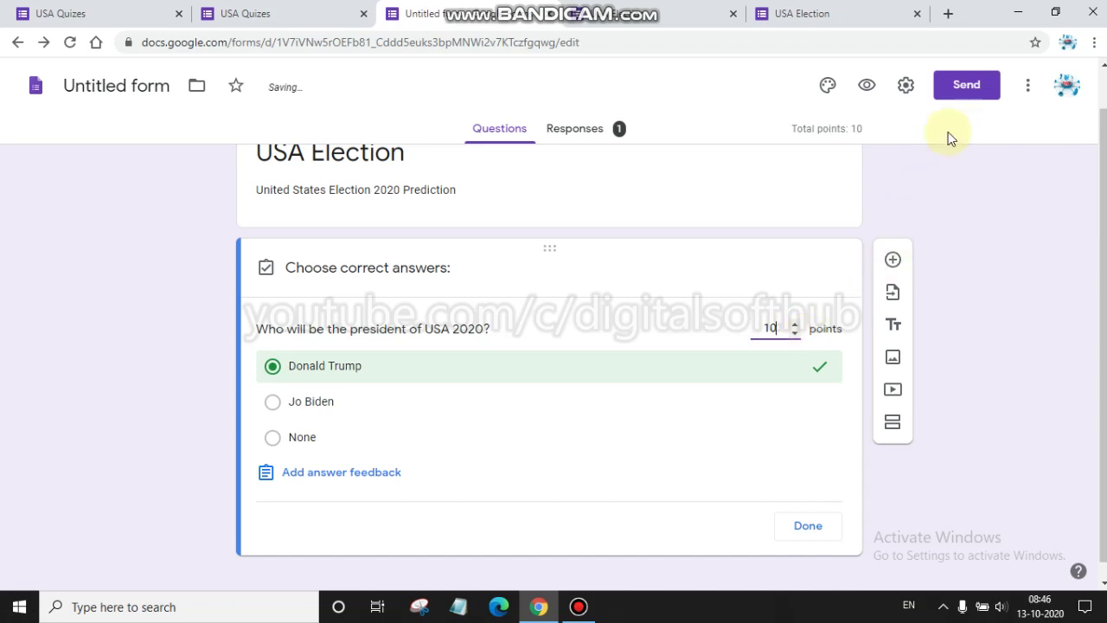
left_click(809, 529)
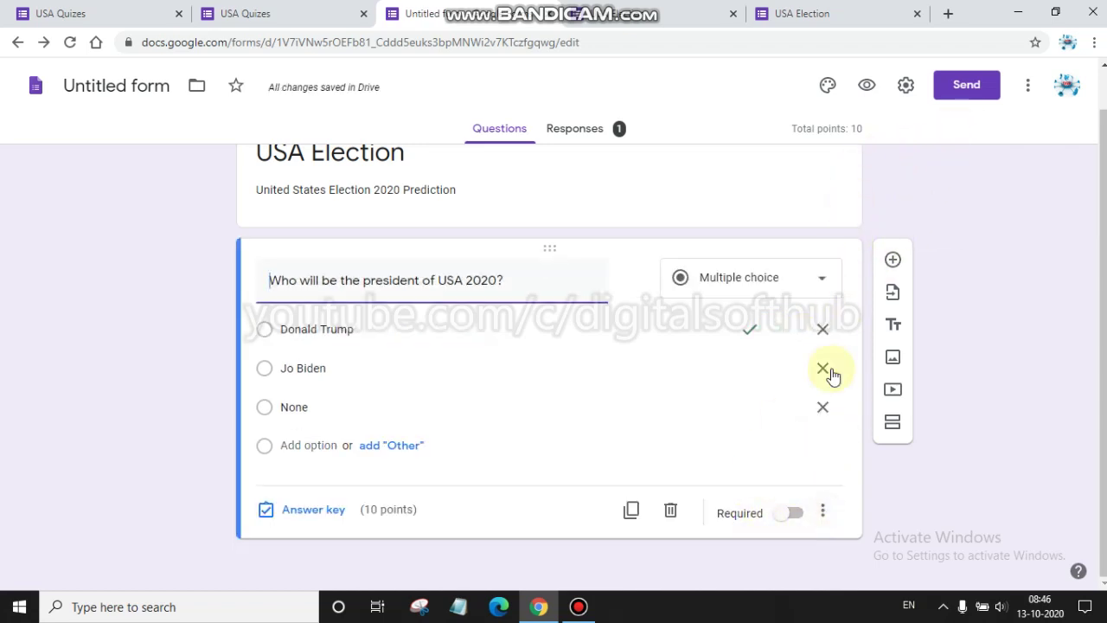
Step: Copy the updated quiz's shareable link and open it in a new browser tab
left_click(972, 90)
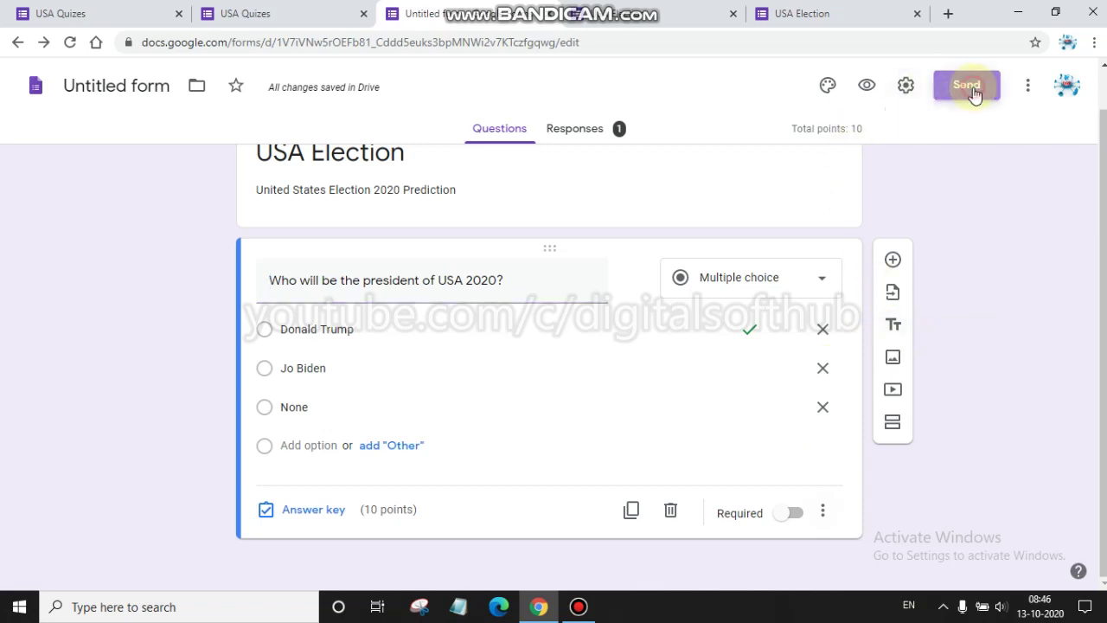
left_click(482, 219)
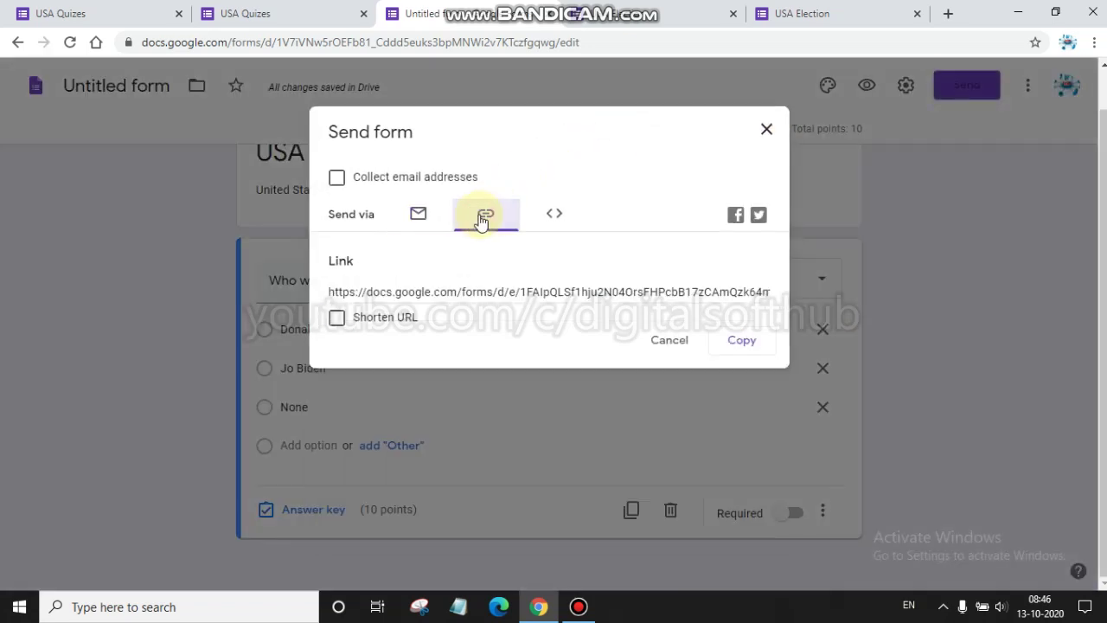
left_click(745, 343)
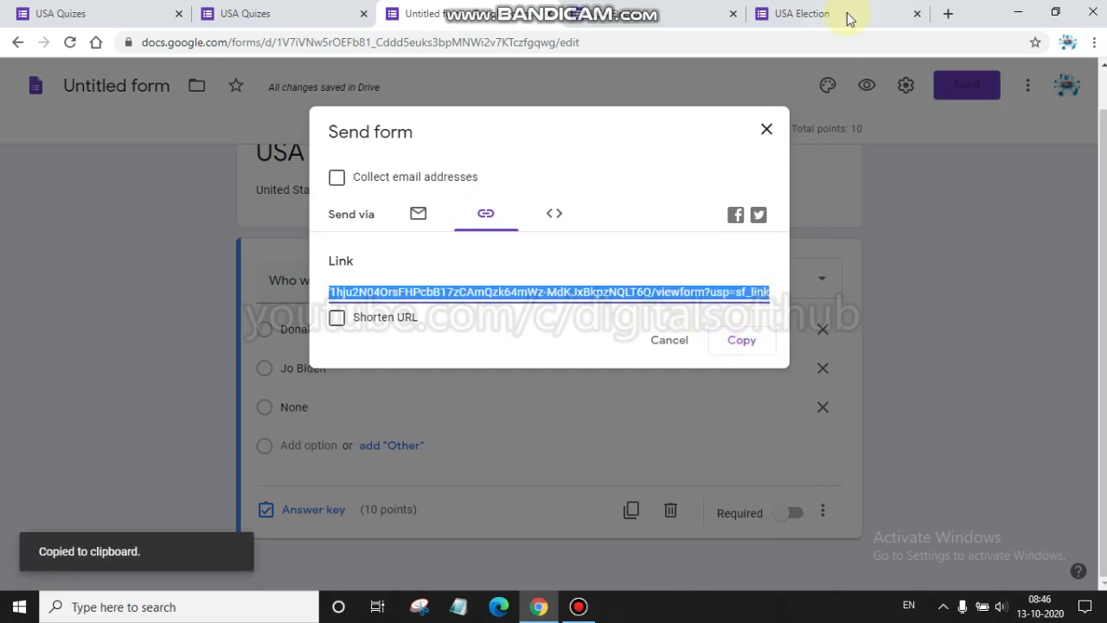
left_click(949, 14)
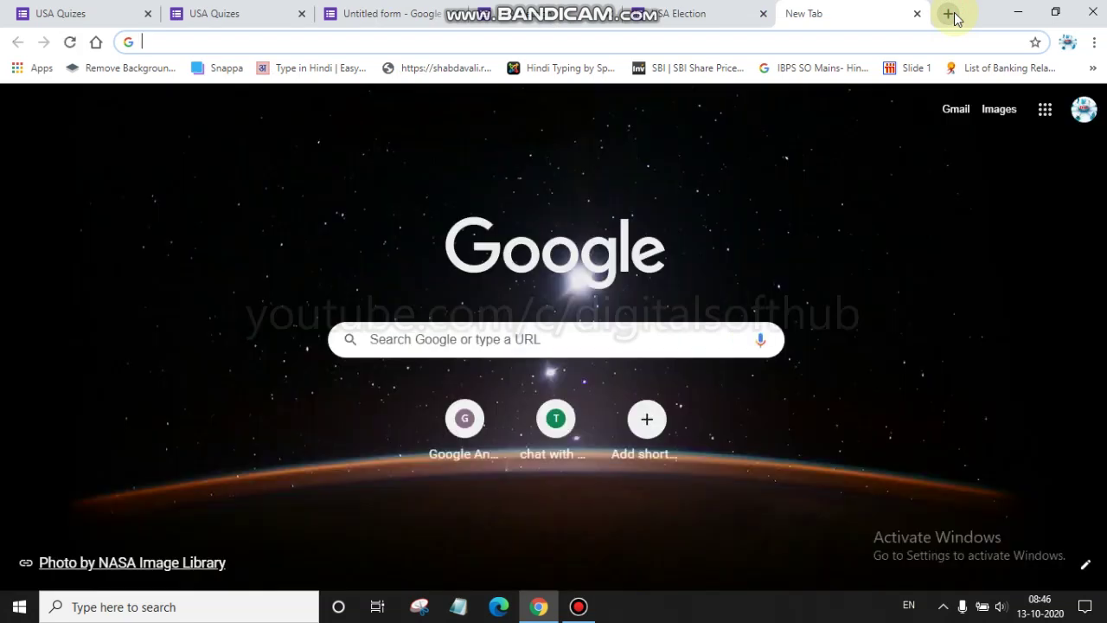
key("ctrl+v")
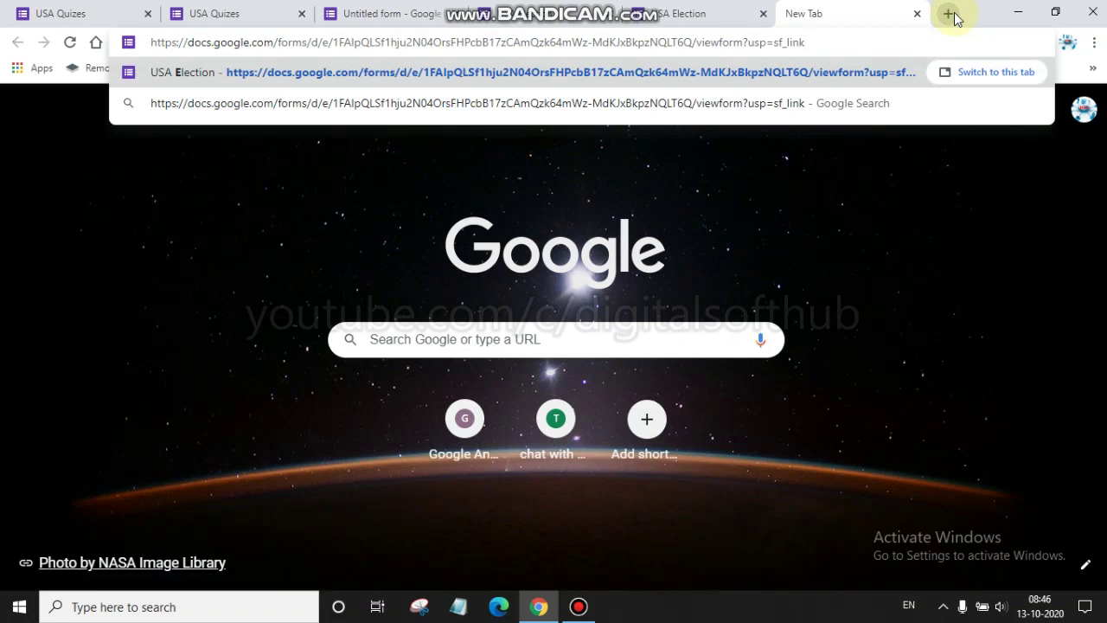
key("Return")
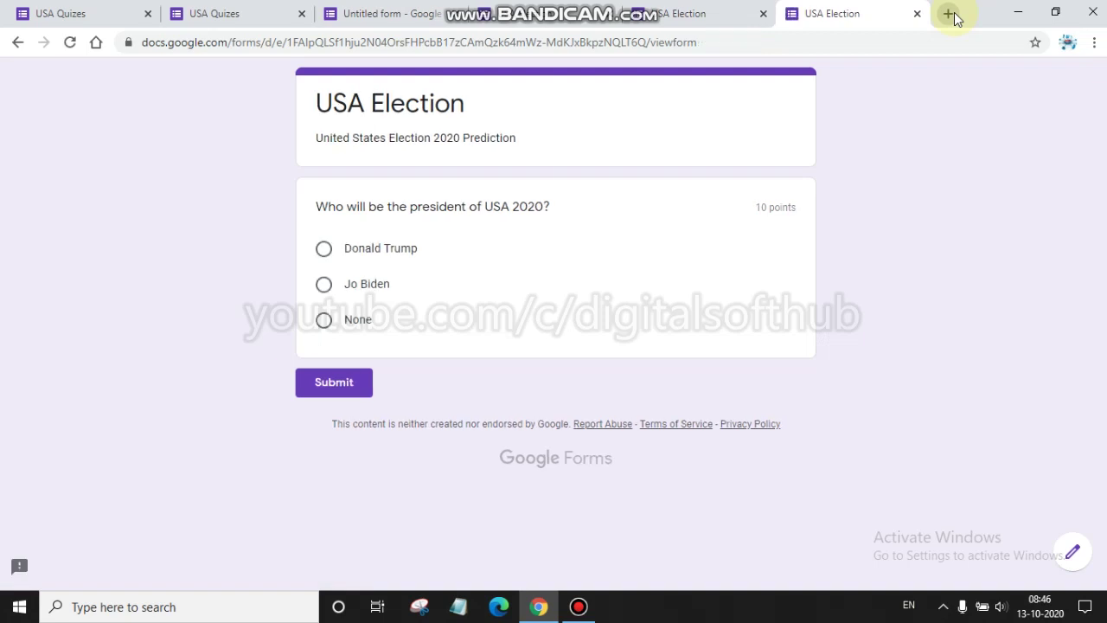
Step: Submit a new test response choosing "Donald Trump" in the 10-point quiz and check the total and per-question score
left_click(762, 208)
left_click_drag(766, 207, 798, 213)
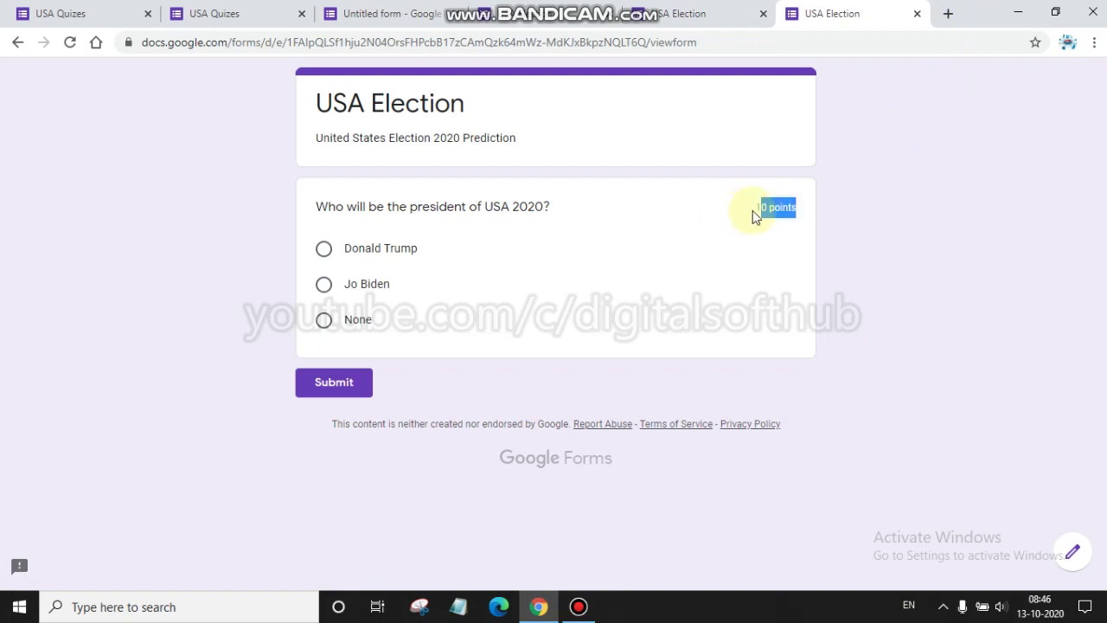
left_click(325, 251)
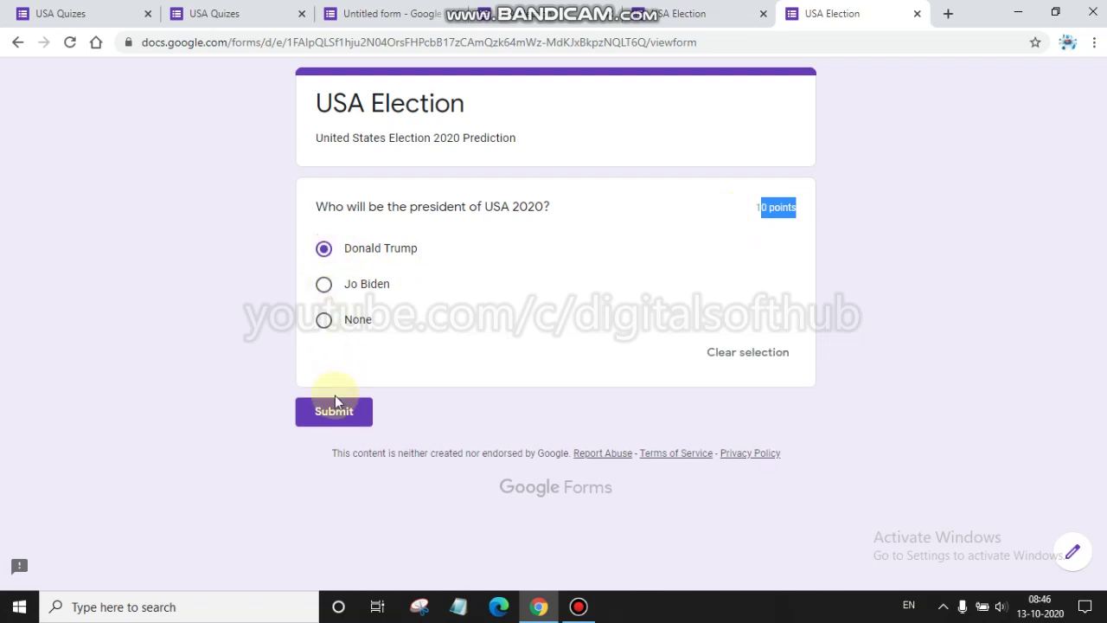
left_click(335, 413)
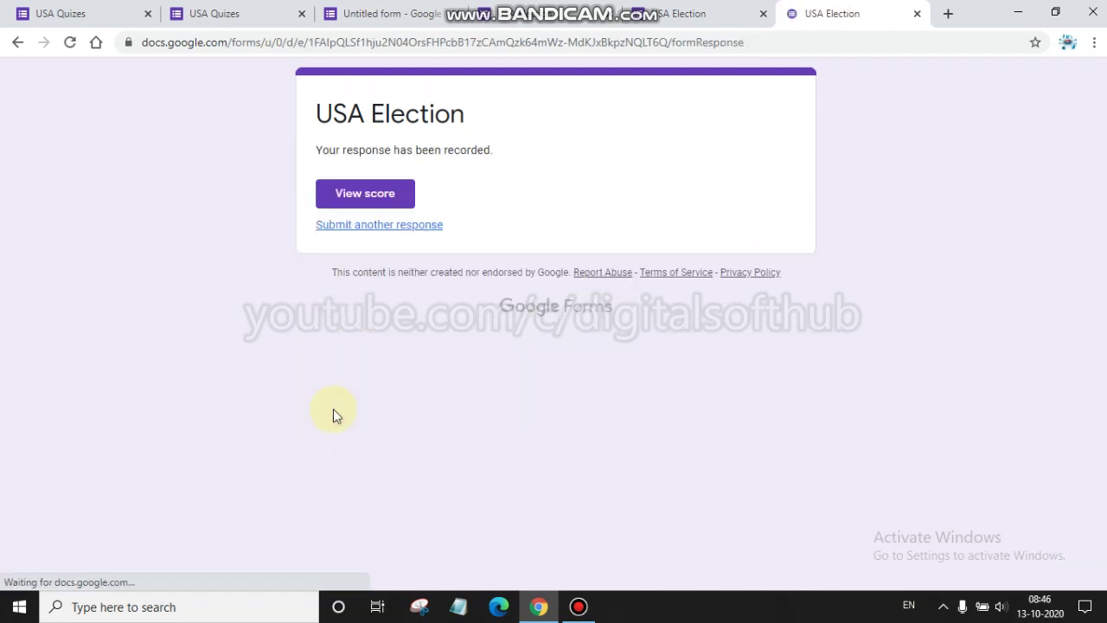
left_click(372, 194)
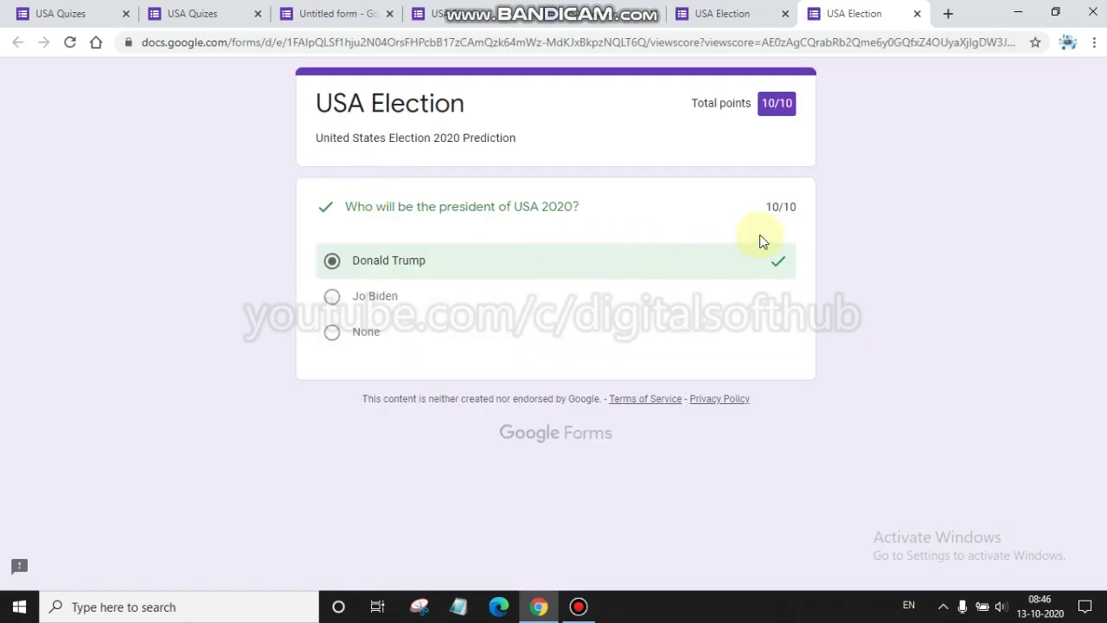
left_click_drag(760, 104, 795, 110)
left_click(333, 215)
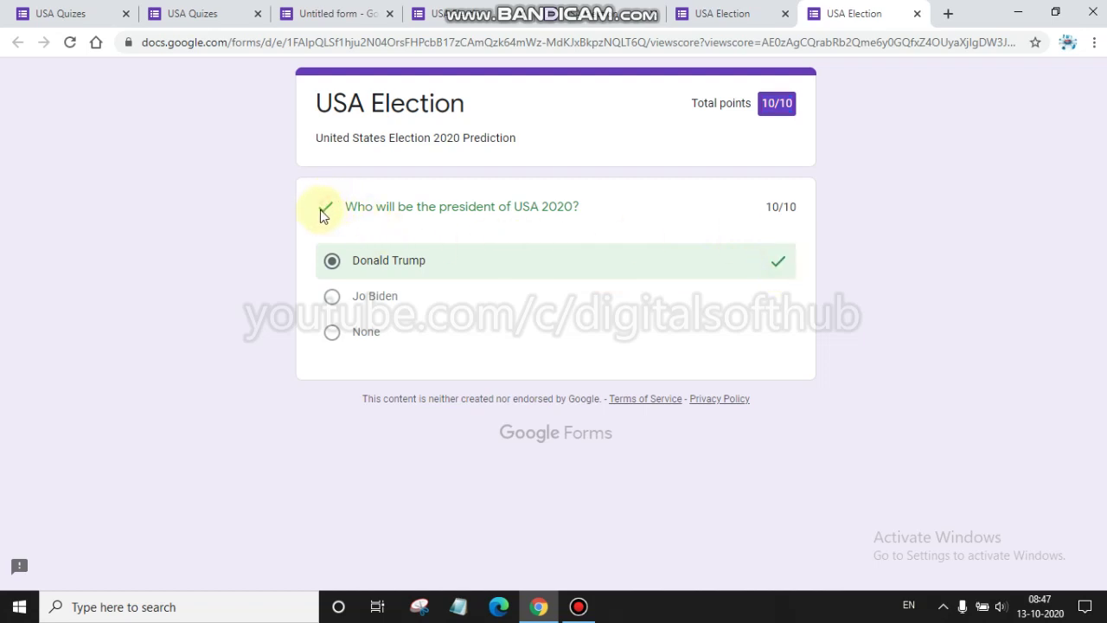
triple_click(321, 213)
left_click(322, 214)
Step: Return to the form editor, dismissing the Send form dialog, and review the question types available for the president question
left_click(376, 10)
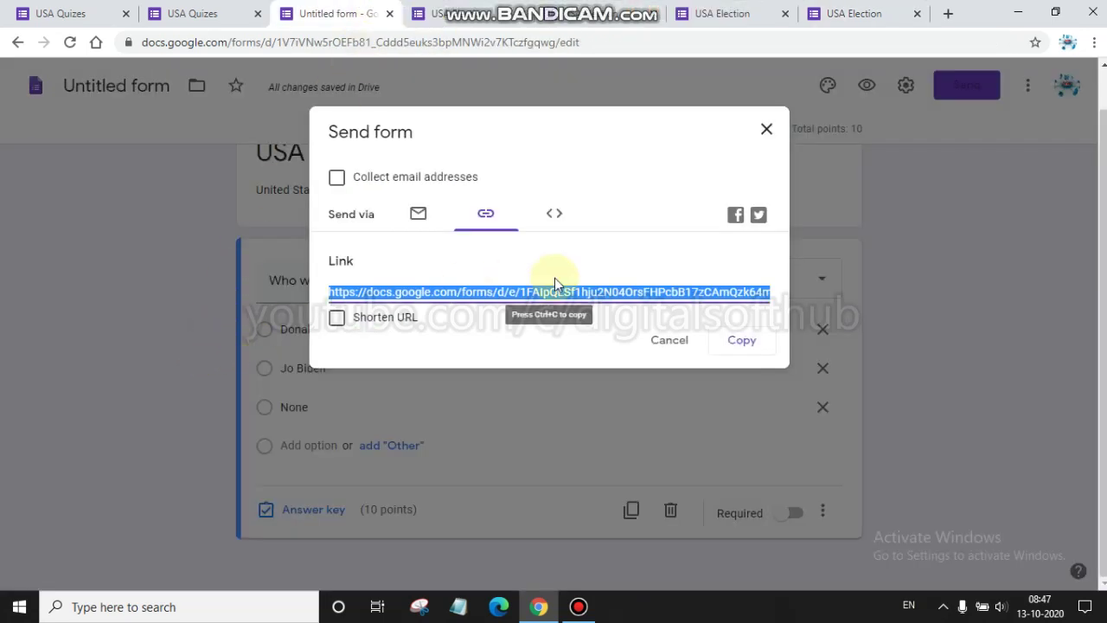
left_click(664, 341)
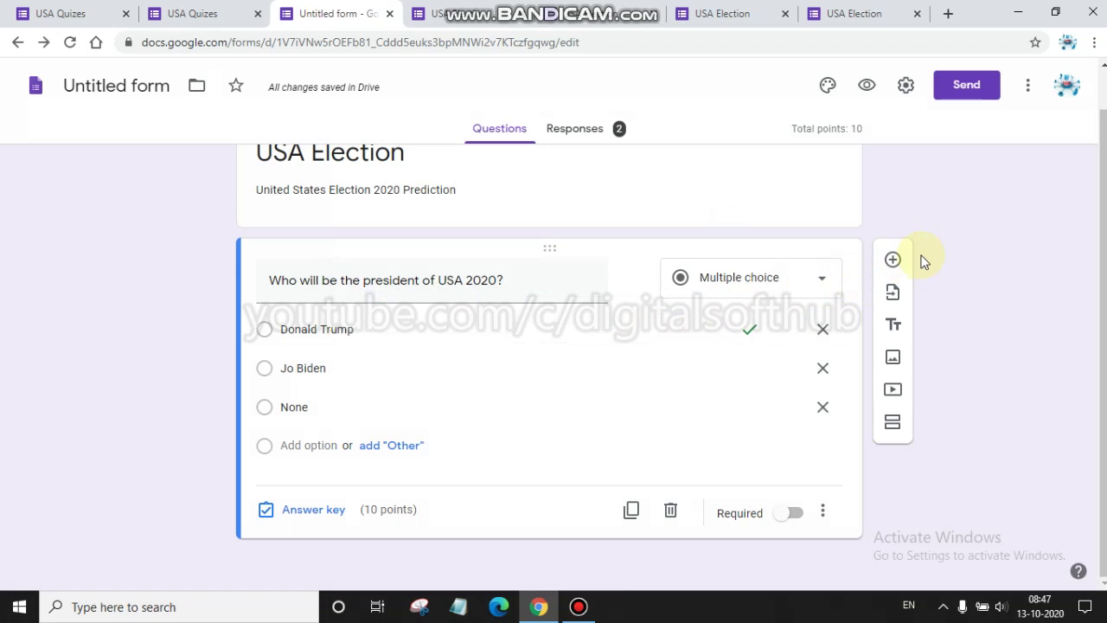
left_click(787, 287)
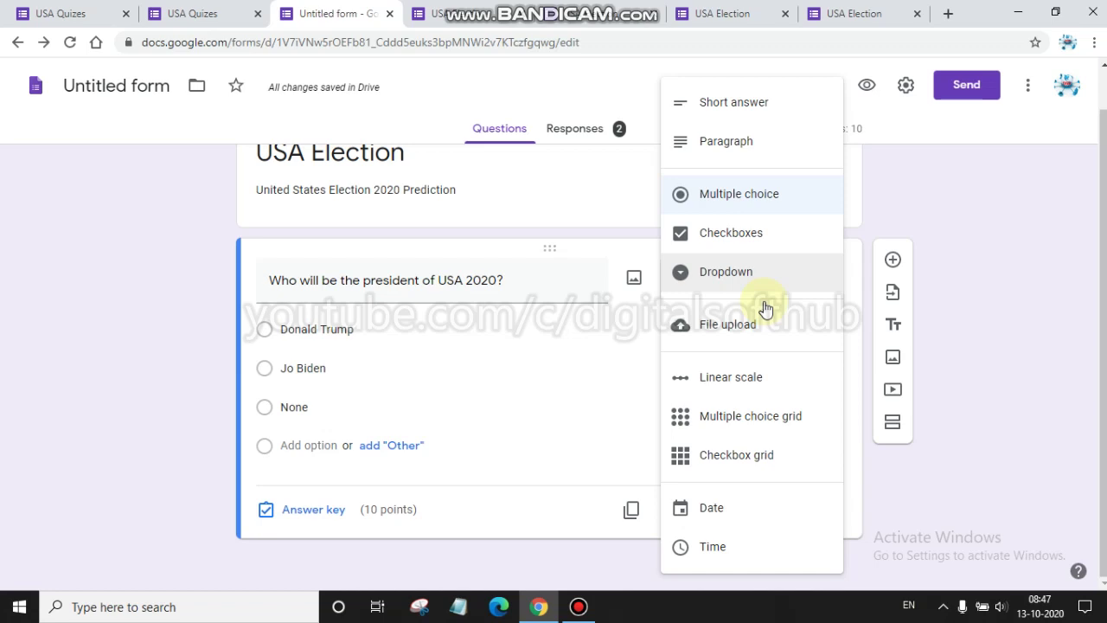
left_click(1006, 187)
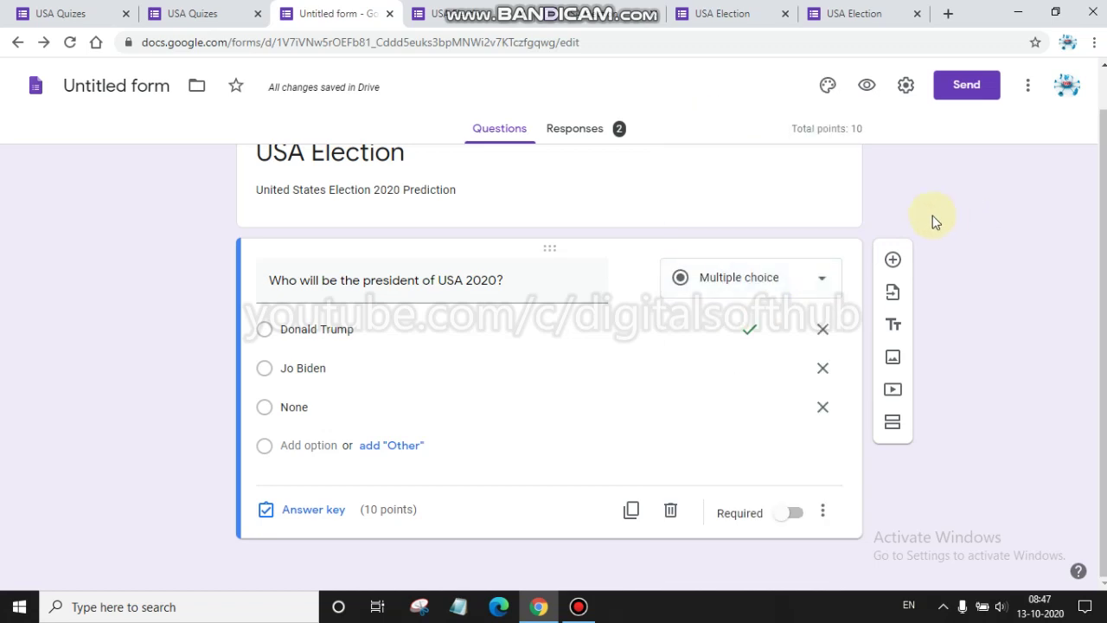
Step: In the form's preferences, set the default quiz point value for new questions to 2 and save
left_click(1028, 90)
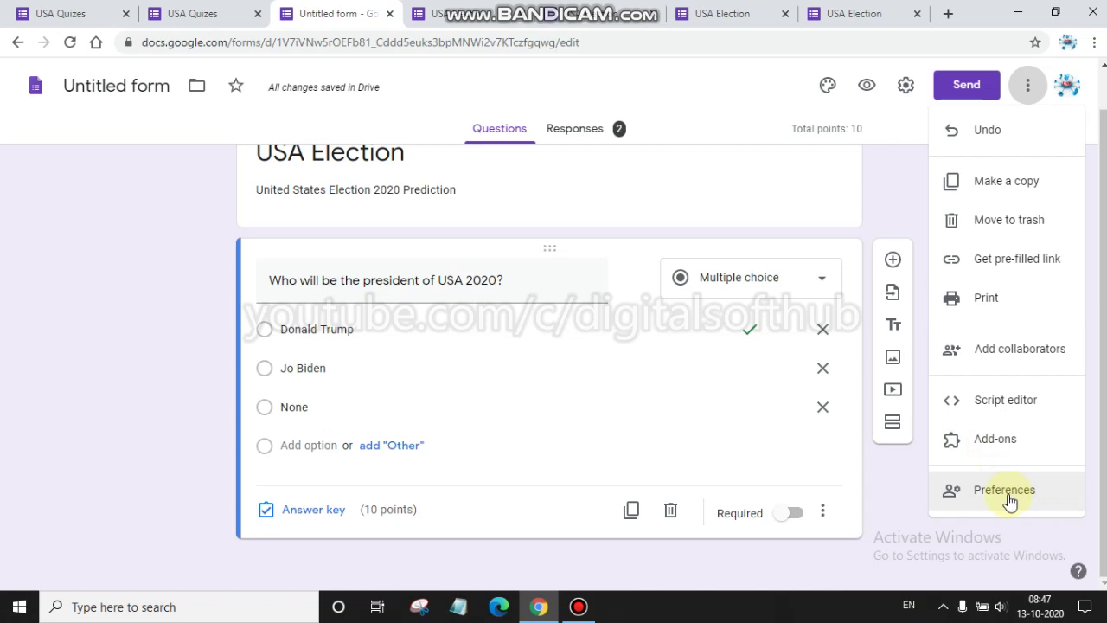
left_click(1007, 495)
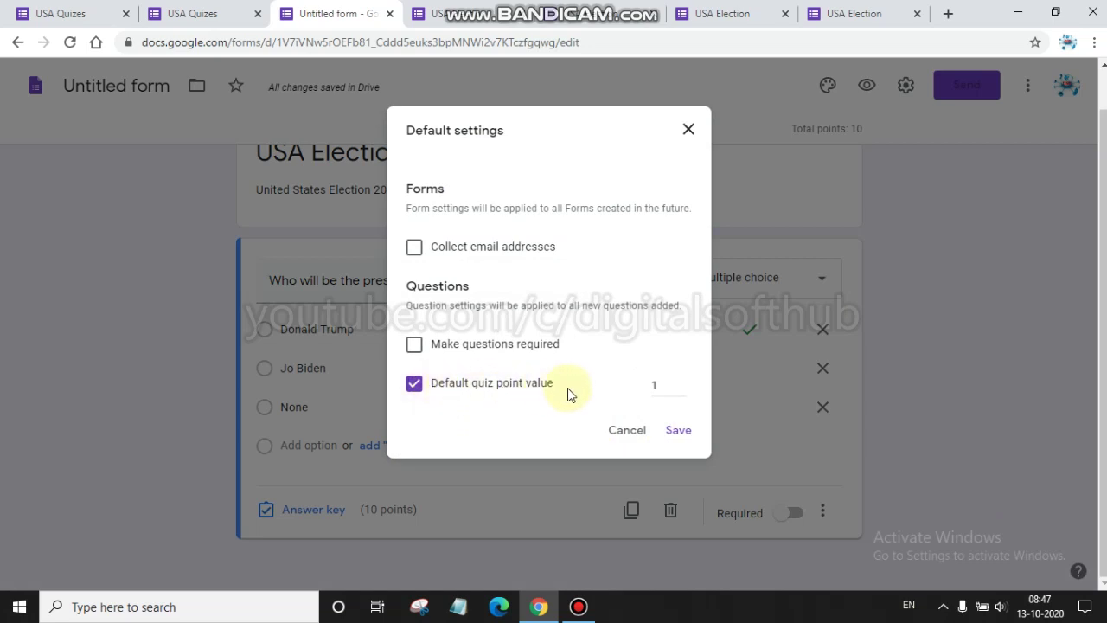
double_click(662, 389)
type("2")
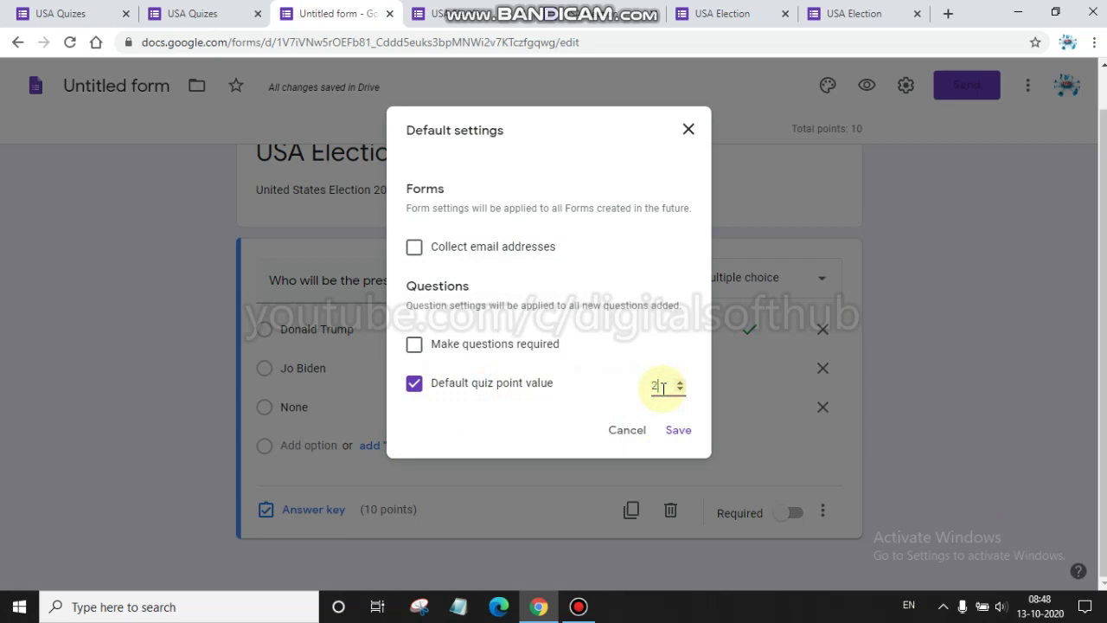
left_click(678, 430)
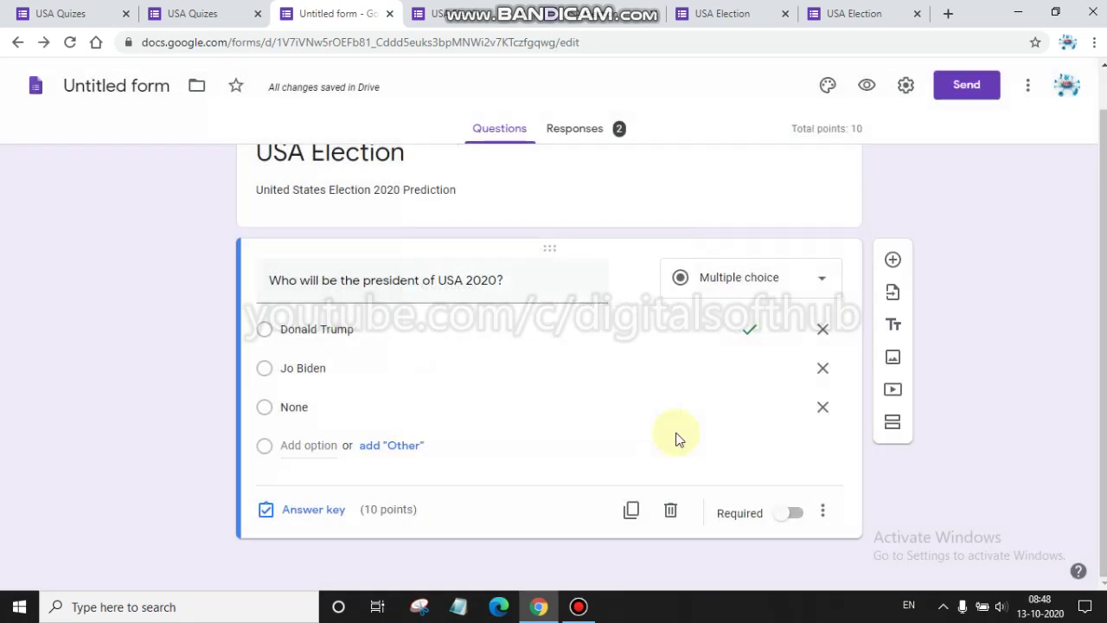